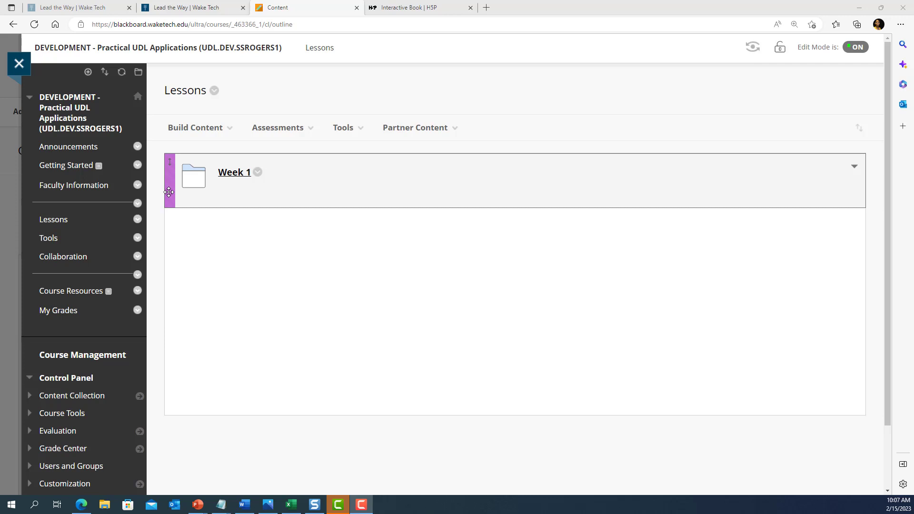
Open the Week 1 lesson folder and start adding H5P content to it
left_click(241, 175)
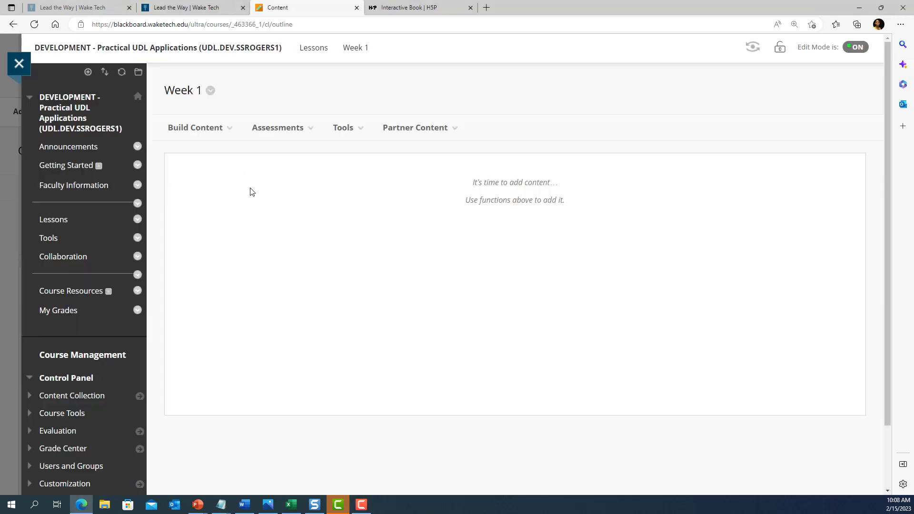
left_click(229, 128)
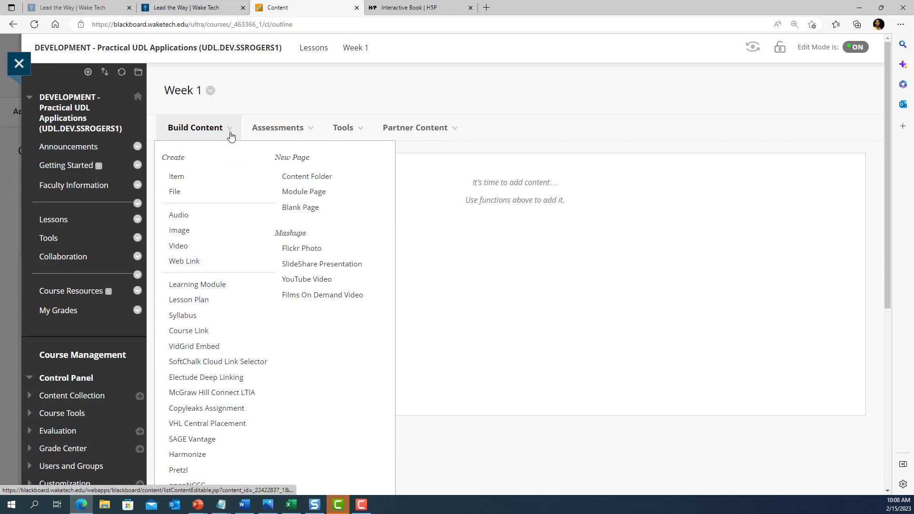
scroll(230, 134, "down", 3)
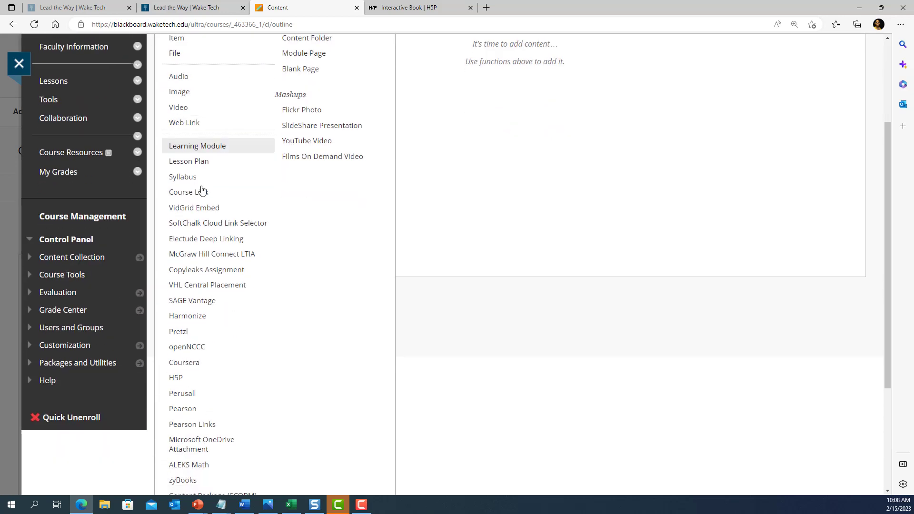
left_click(183, 379)
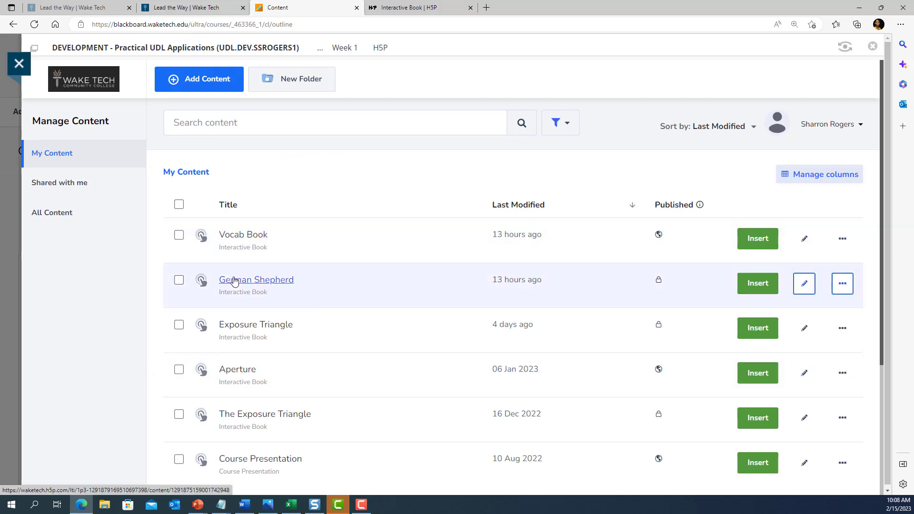
Create new H5P content of the Interactive Book type and title it "Dogs"
left_click(217, 82)
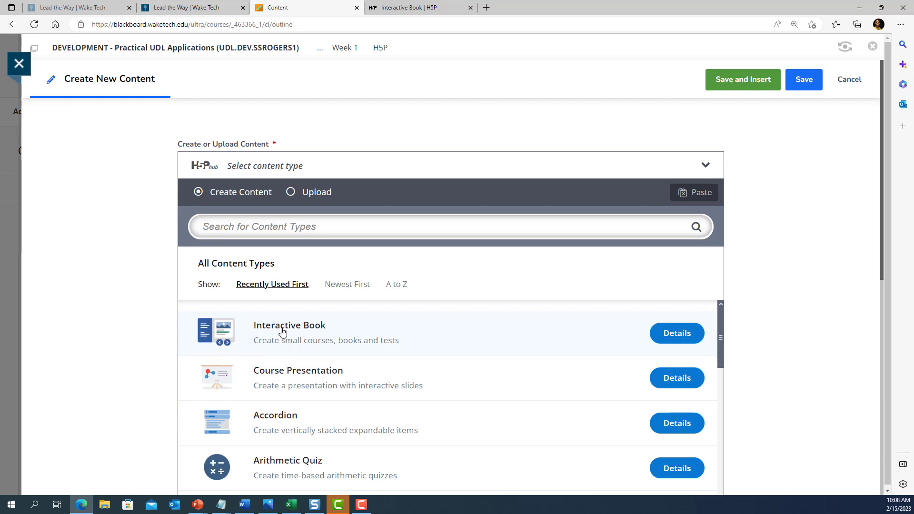
left_click(282, 331)
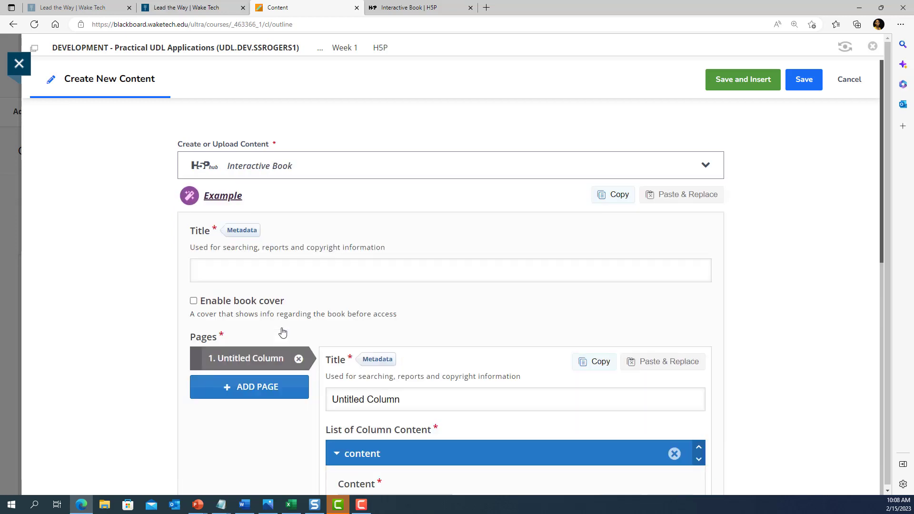
left_click(233, 275)
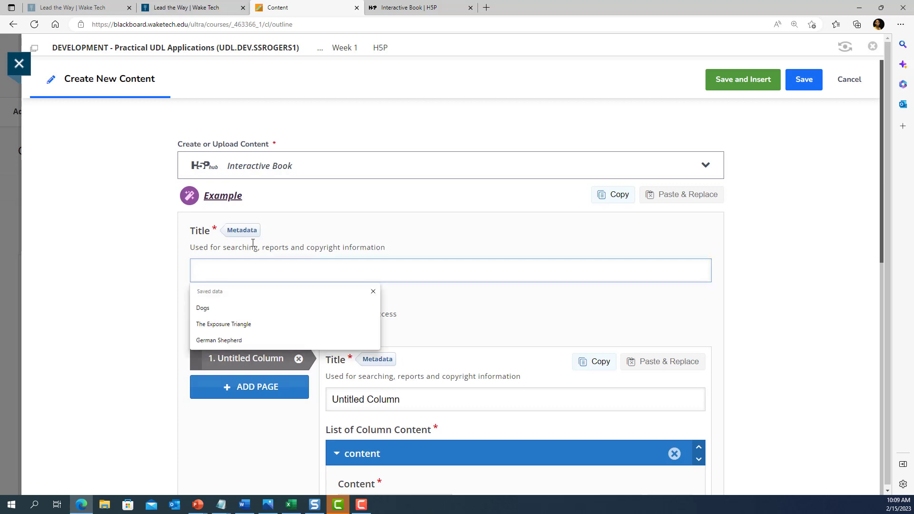
type("Dogs")
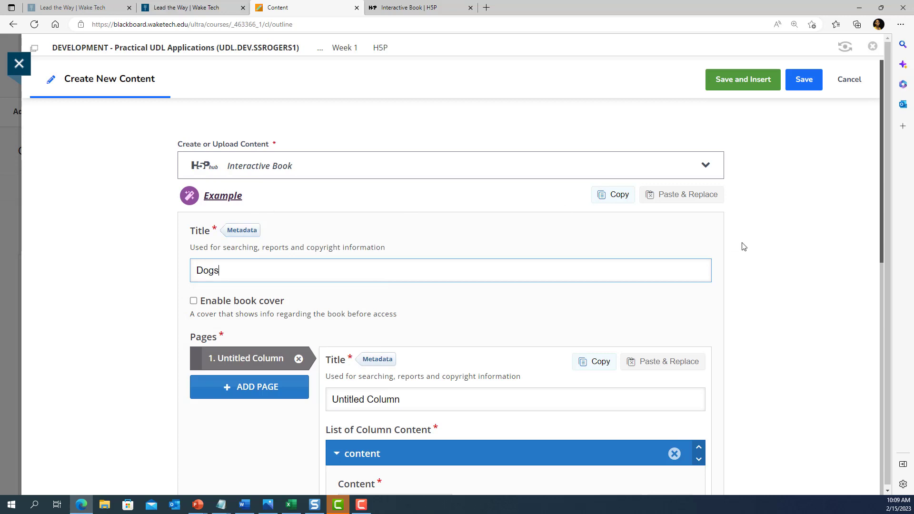
scroll(788, 261, "down", 1)
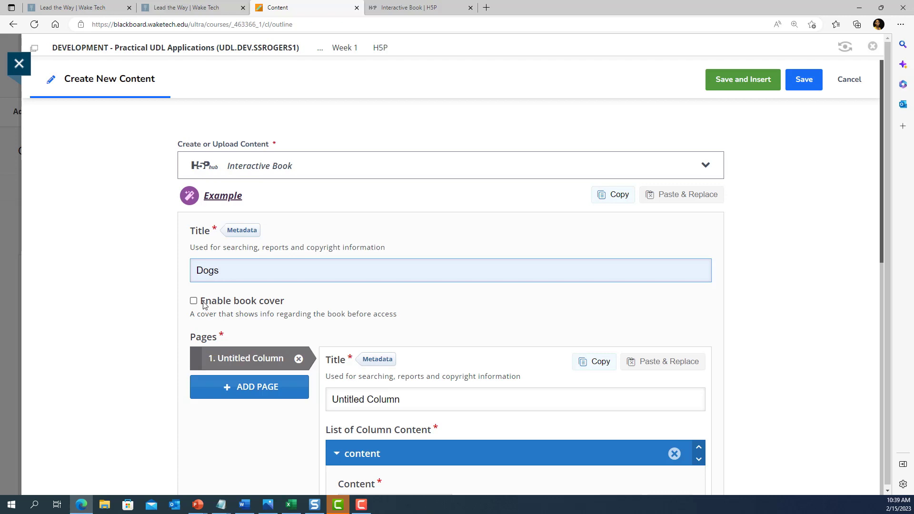
left_click(194, 301)
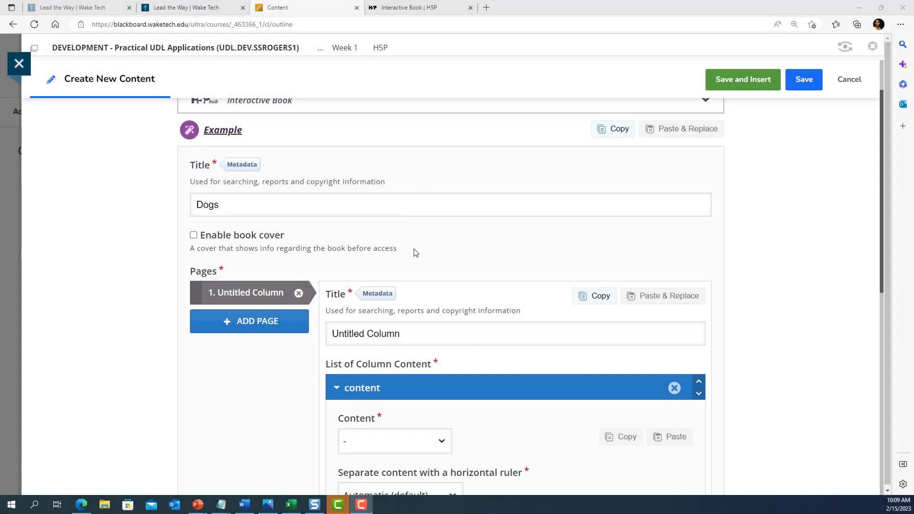
Rename the book's first page from its default title to "German Shepherd"
scroll(415, 252, "down", 1)
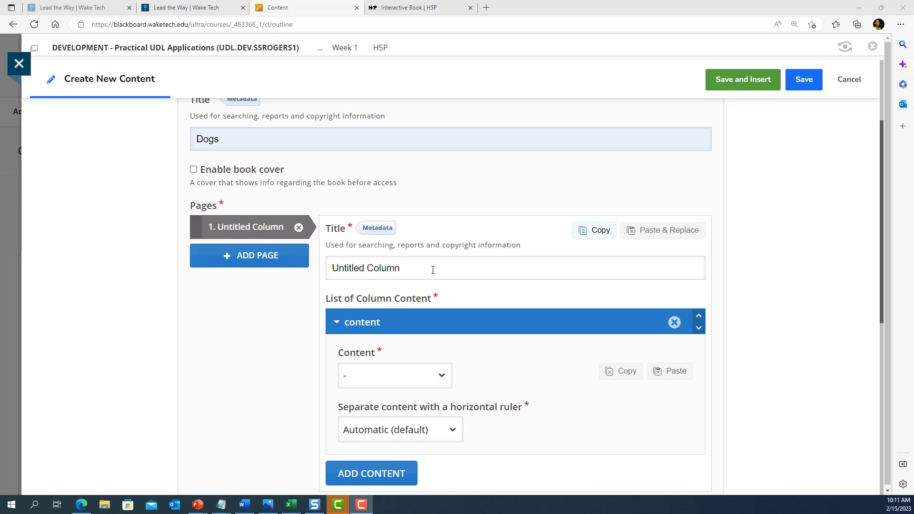
left_click_drag(433, 270, 323, 267)
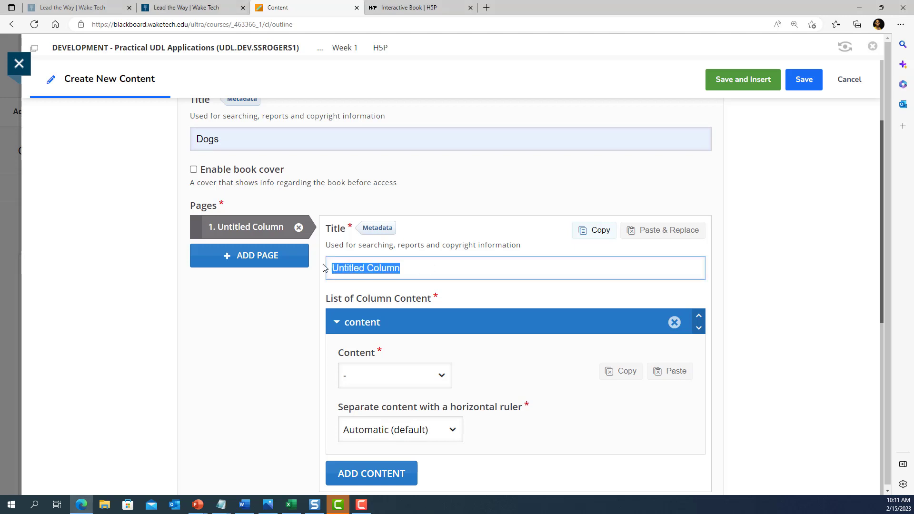
type("German Sh")
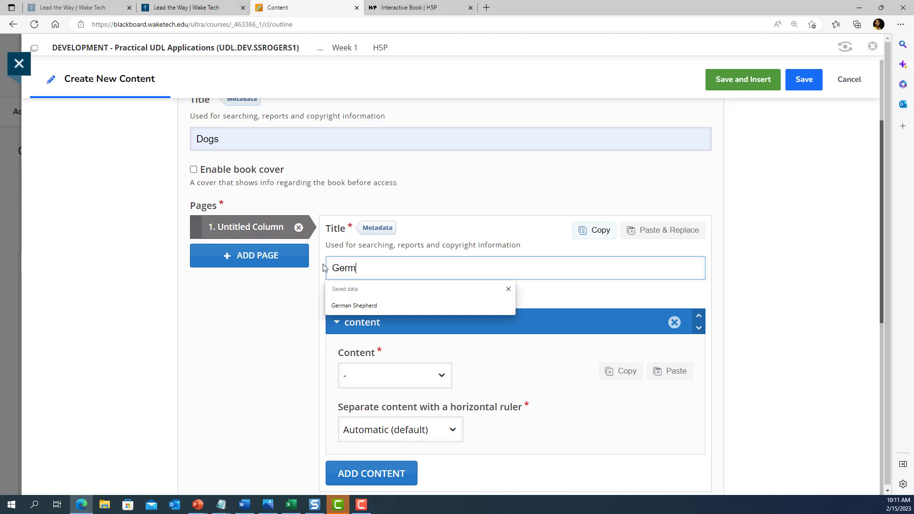
type("epherd")
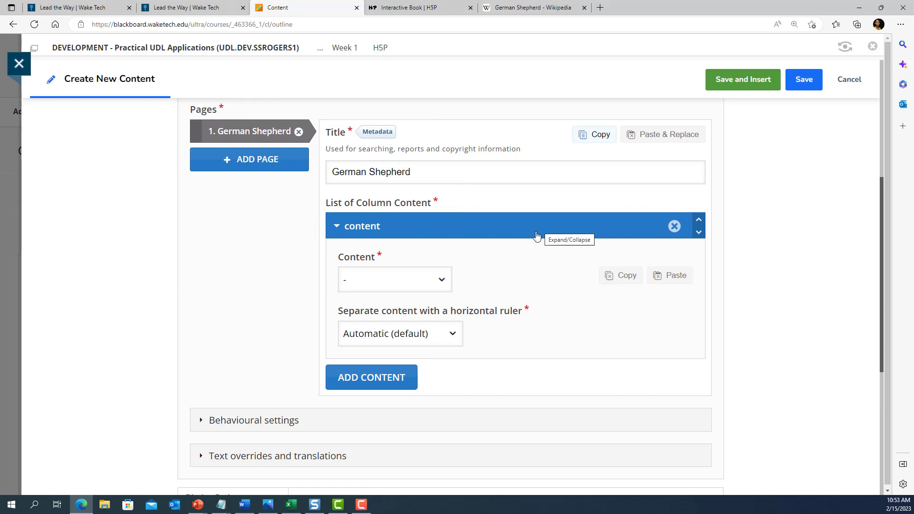
Make the page's first content element Text and insert the paragraph beginning "The German Shepherd[a] or Alsatian is a German breed of working dog"
left_click(442, 280)
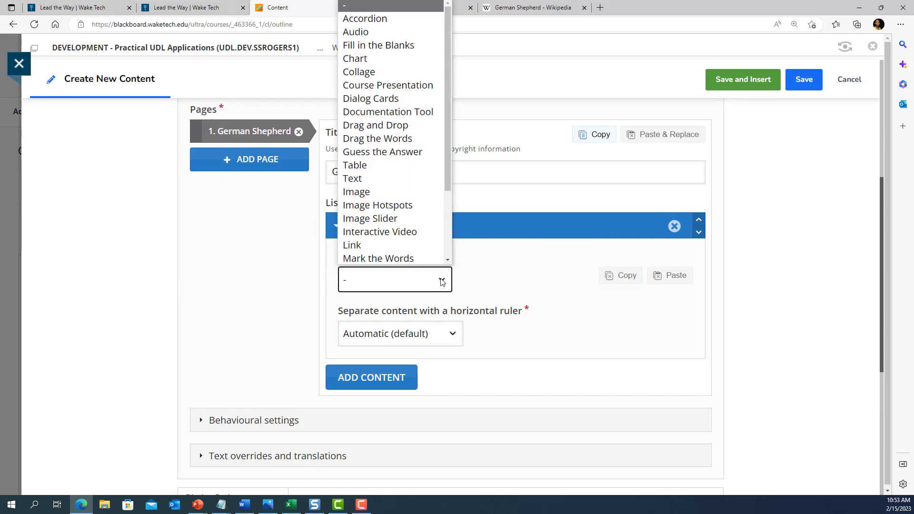
left_click(403, 178)
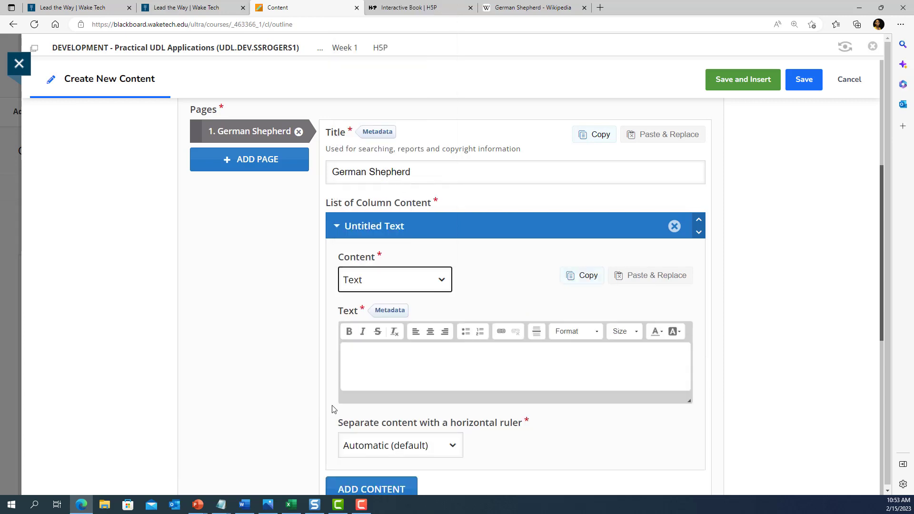
left_click(385, 365)
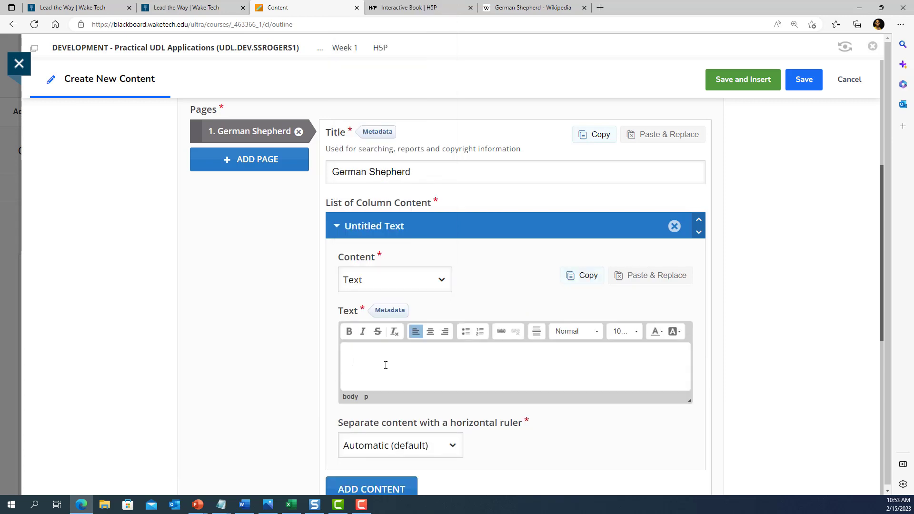
type("The German Shepherd[a] or Alsatian is a German breed of working dog of medium to large size. The breed was developed by Max von Stephanitz using various traditional German herding dogs from 1899.")
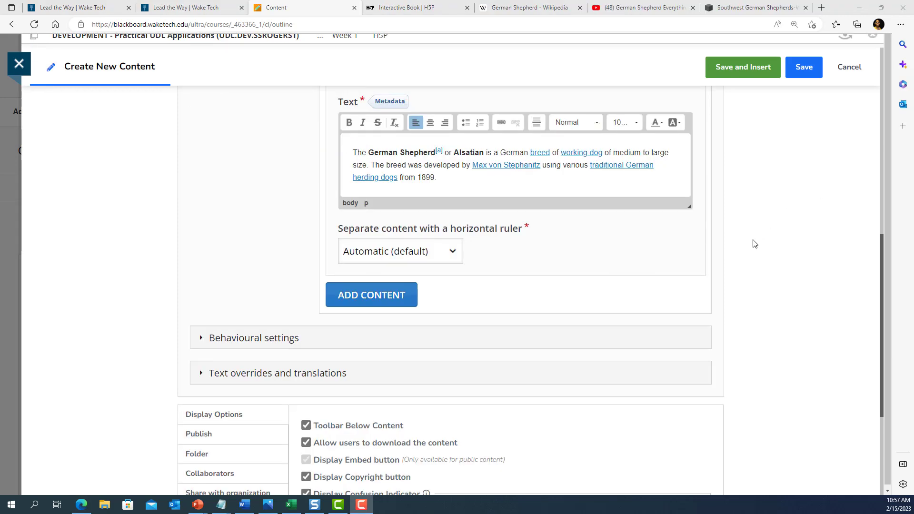
Add a second content element to the German Shepherd page and set its type to Video
scroll(753, 244, "down", 1)
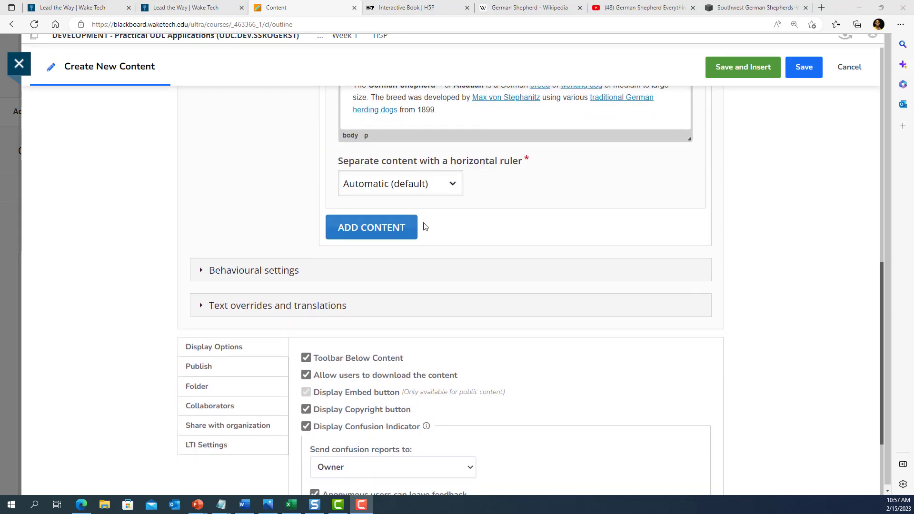
left_click(399, 231)
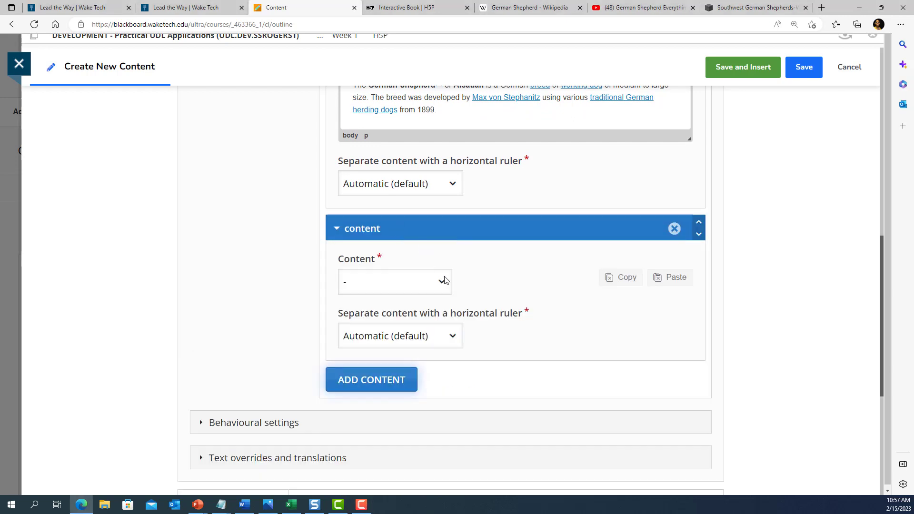
left_click(445, 284)
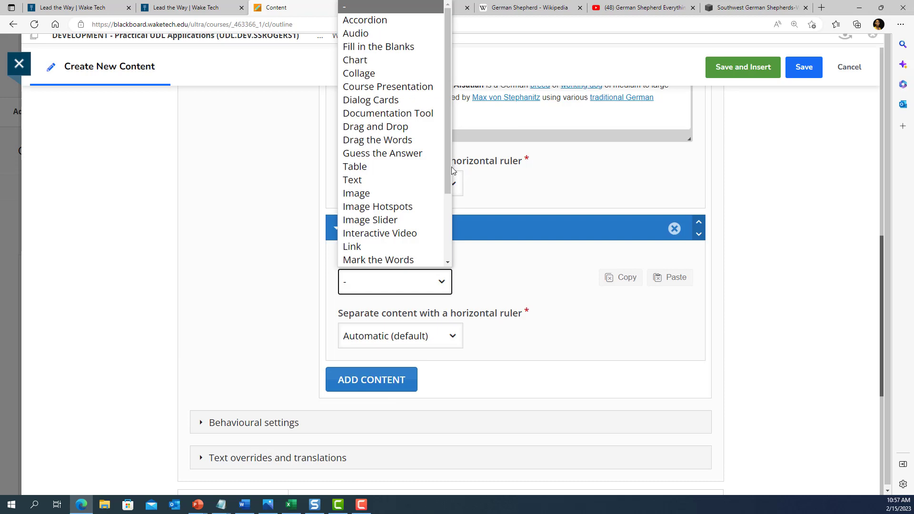
left_click_drag(448, 157, 449, 243)
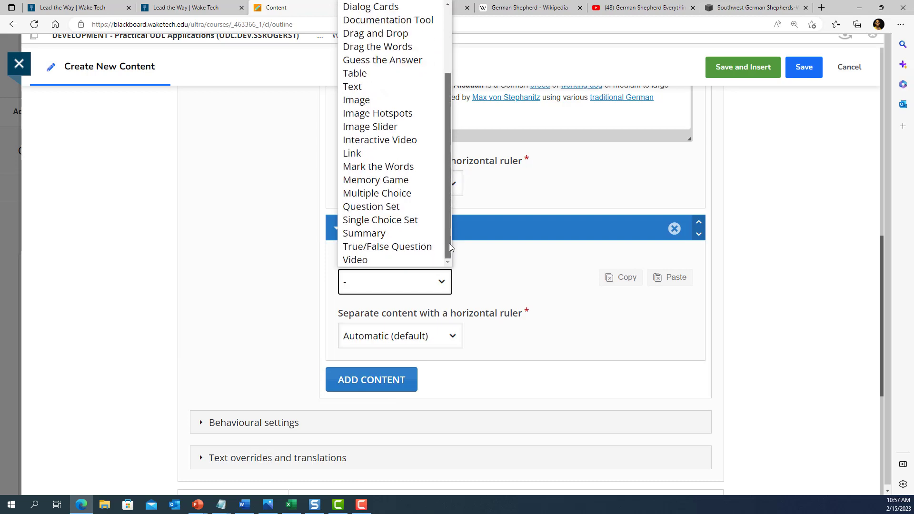
left_click(402, 257)
scroll(540, 258, "down", 2)
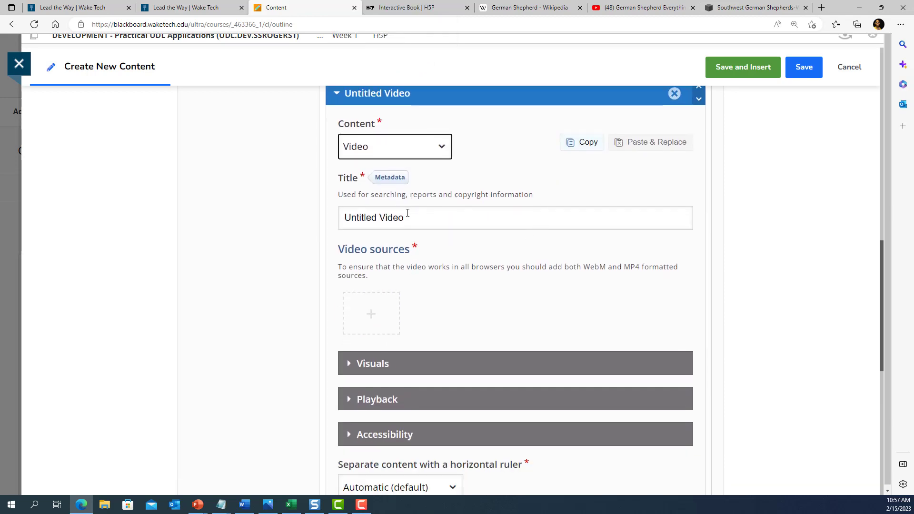
Title the new video element "German Shepherd Video"
left_click_drag(416, 216, 278, 225)
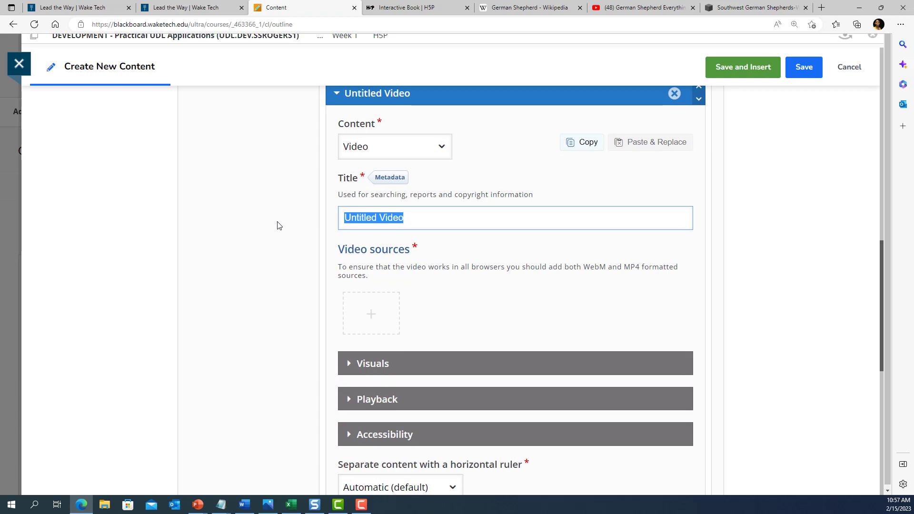
type("German Sh")
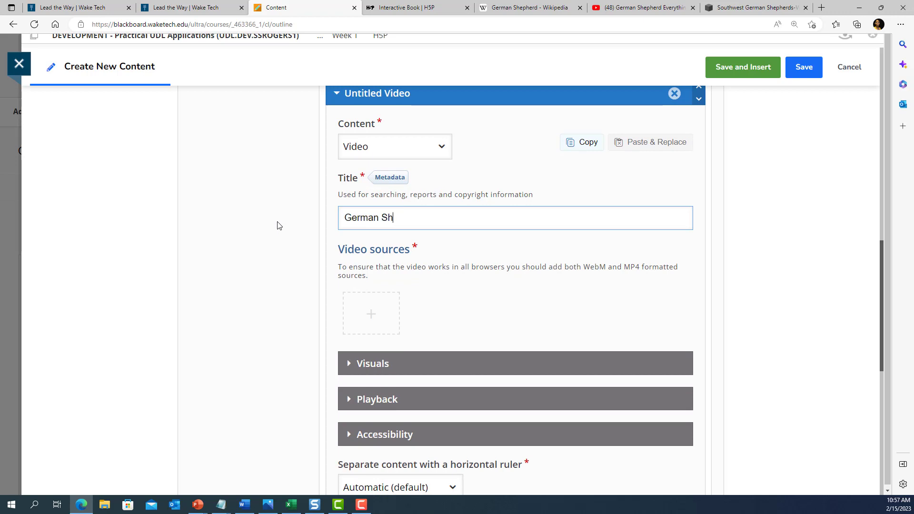
type("epherd ")
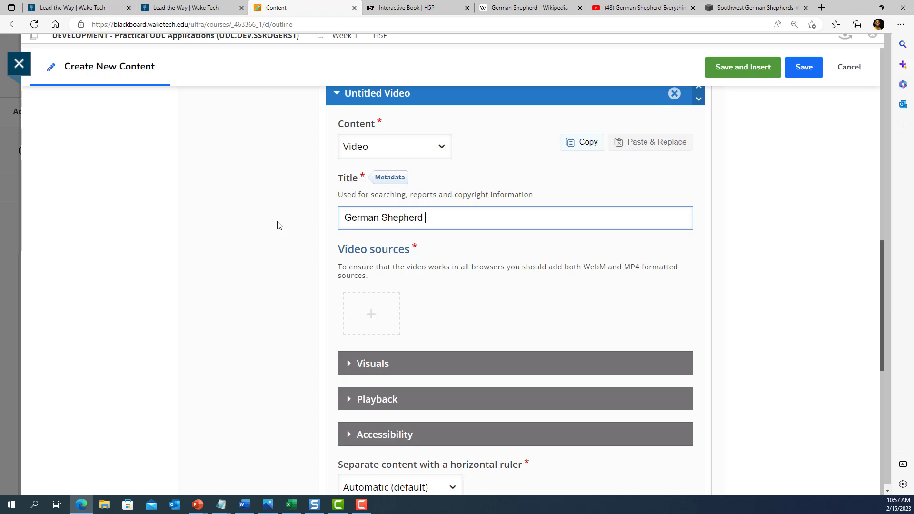
type("Video")
scroll(279, 226, "down", 2)
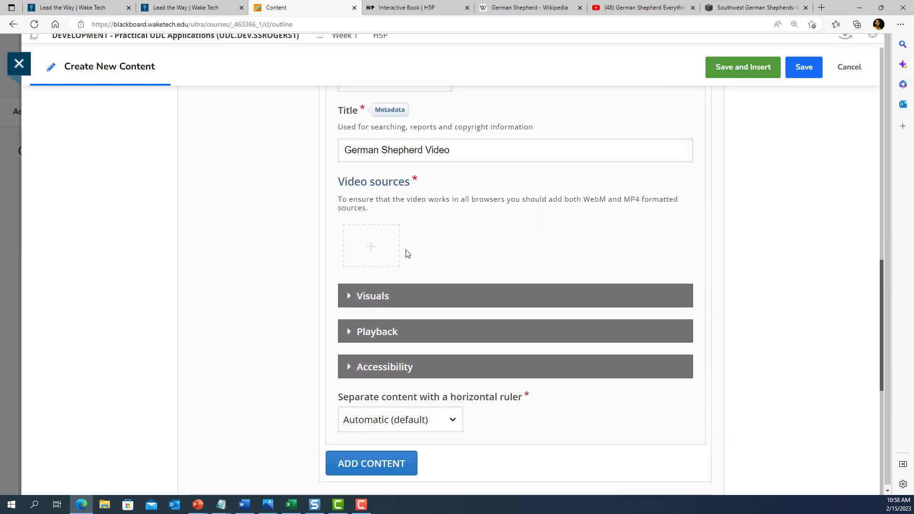
left_click(377, 257)
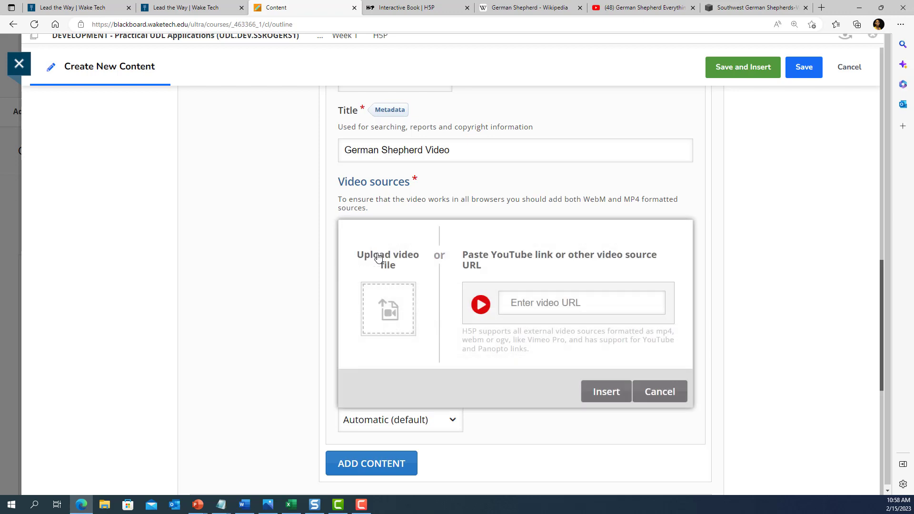
left_click(574, 304)
type("https://www.youtube.com/watch?v=p0INBNLqmPE")
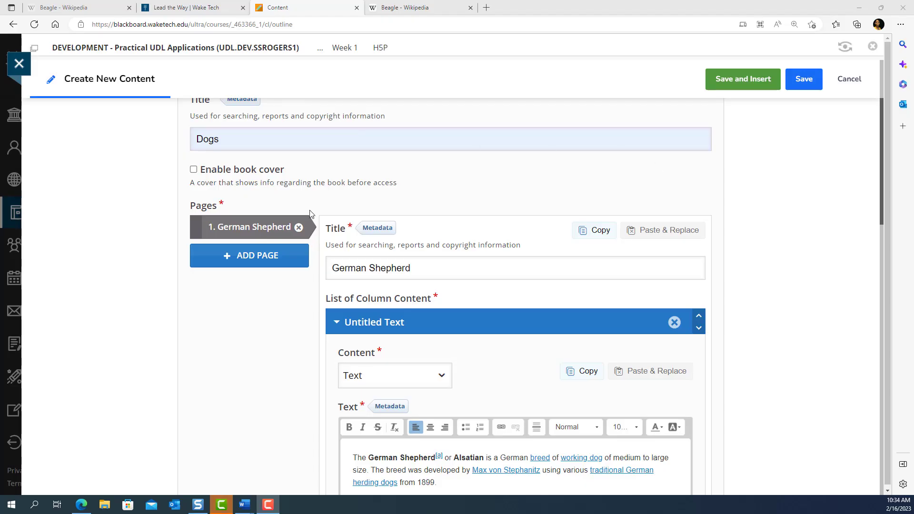
Add a second page to the book and title it "Beagles"
left_click(251, 259)
left_click_drag(430, 267, 322, 276)
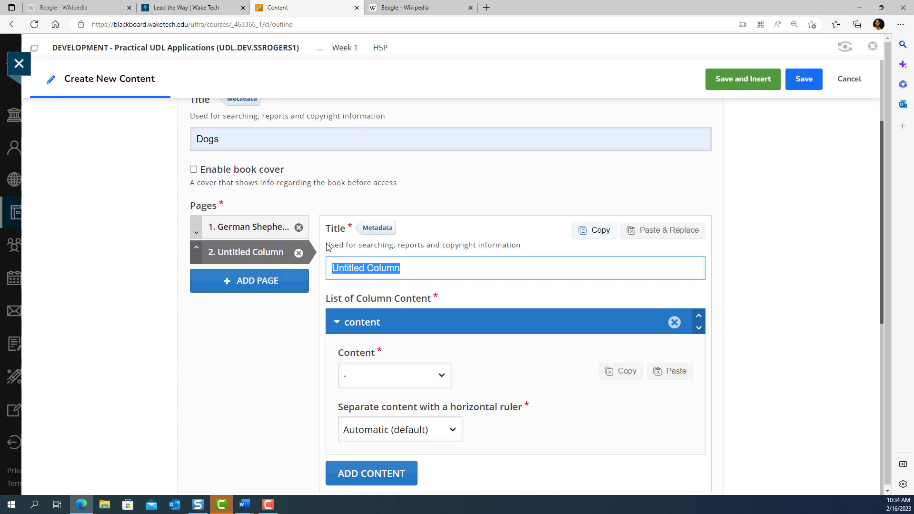
type("Beagles")
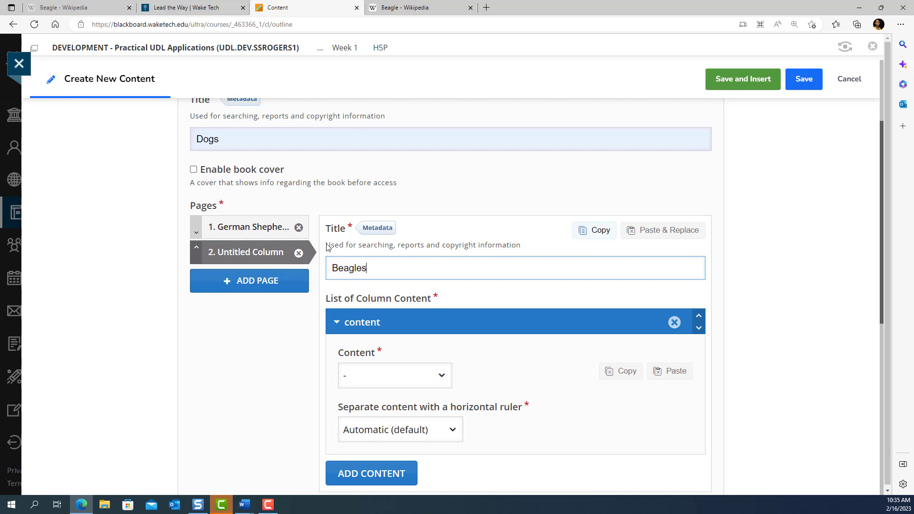
Set the first content element of the Beagles page to the Text type
scroll(392, 305, "down", 4)
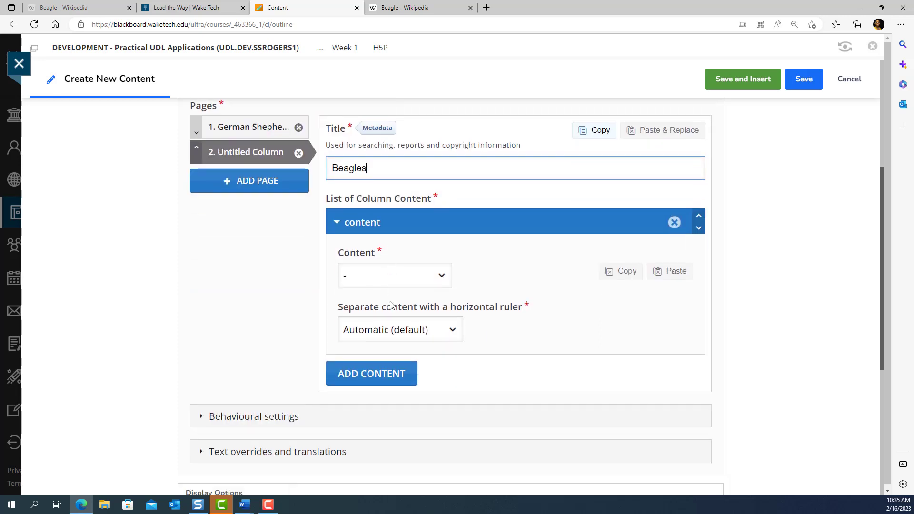
scroll(421, 243, "up", 1)
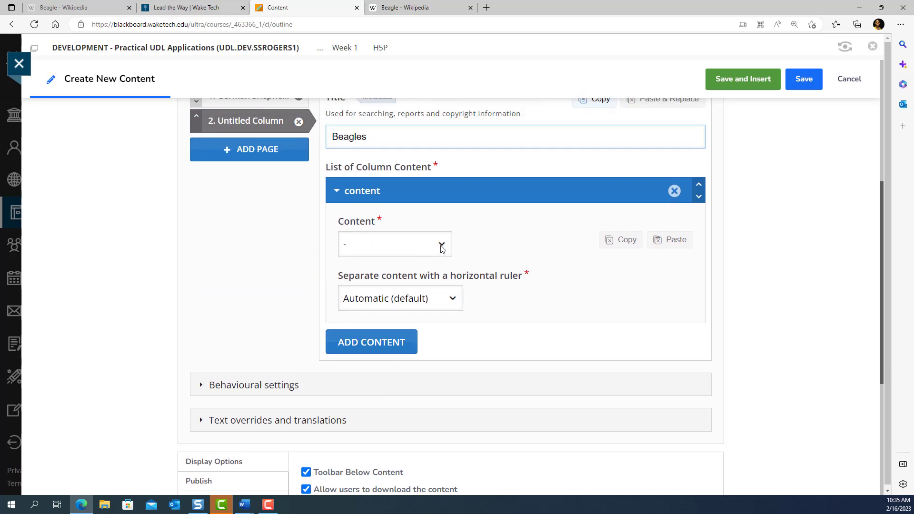
left_click(441, 246)
scroll(419, 328, "down", 2)
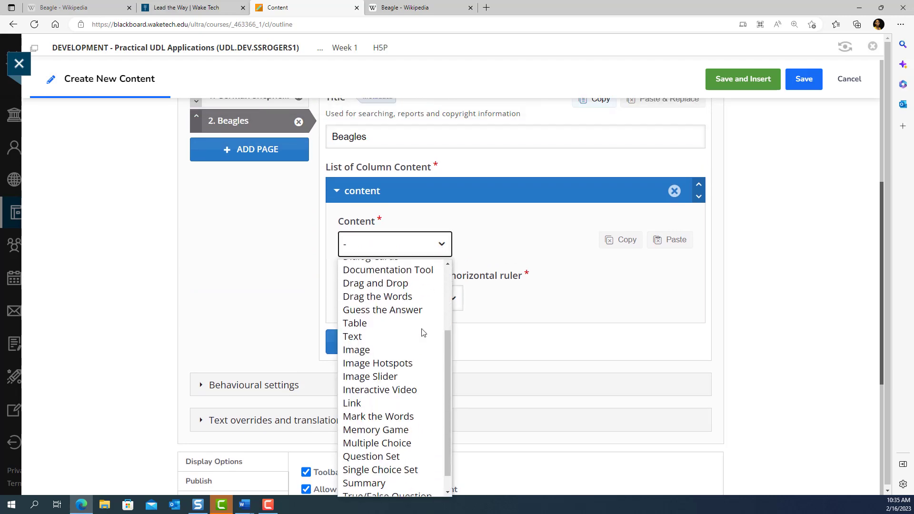
left_click(383, 335)
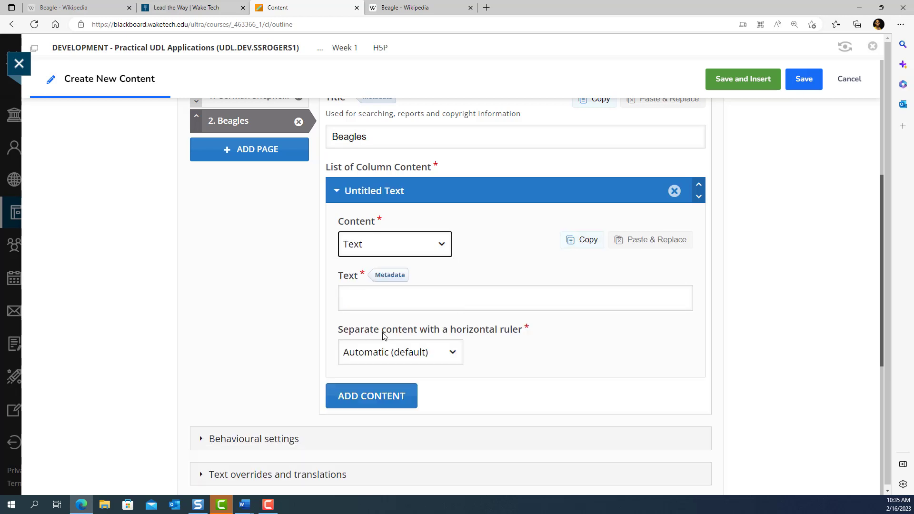
Fill the Beagles page's text element with the Wikipedia introduction beginning "The beagle is a breed of small scent hound"
left_click(370, 298)
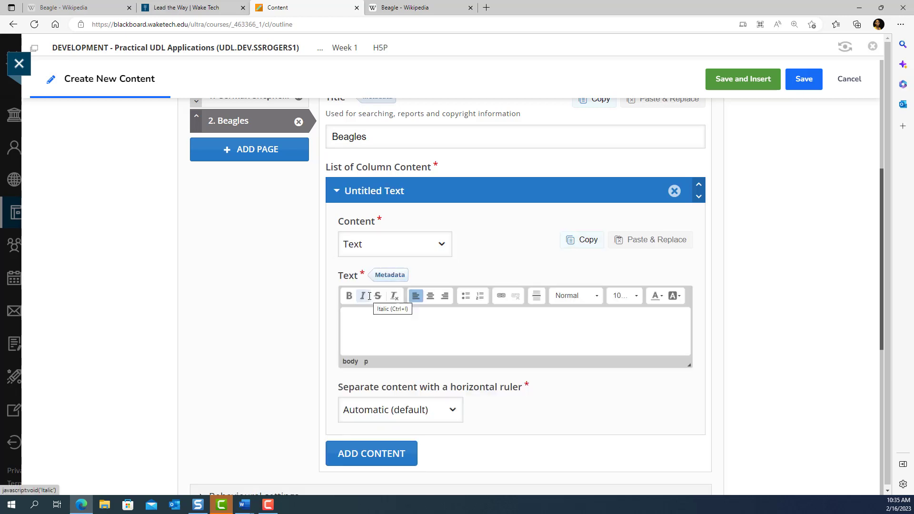
type("The beagle is a breed of small scent hound, similar in appearance to the much larger foxhound. The beagle was developed primarily for hunting hare, known as beagling. Possessing a great sense of smell and superior tracking instincts, the beagle is the primary breed used as a detection dog for prohibited agricultural imports and foodstuffs in quarantine around the world. The beagle is intelligent and is a popular pet due to its size, good temper, and a lack of inherited health problems.")
scroll(429, 423, "down", 1)
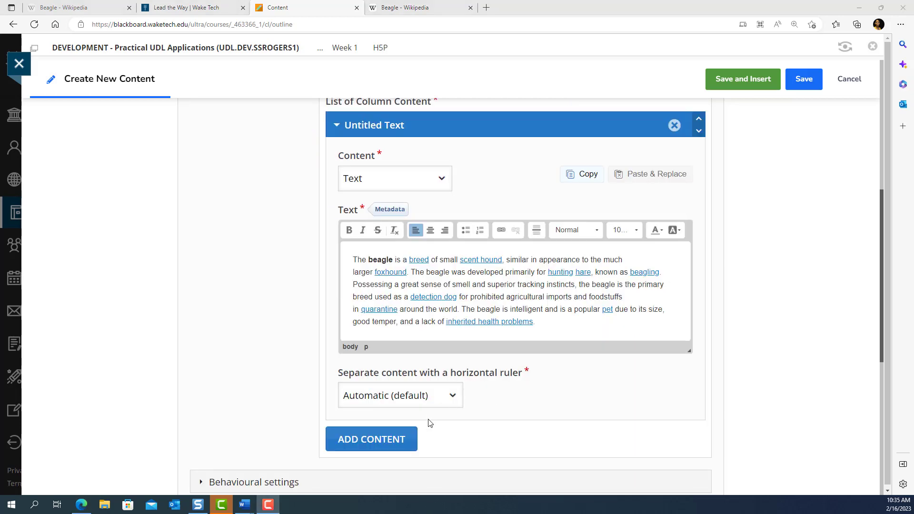
Add a second content element to the Beagles page and set its type to Image
left_click(391, 440)
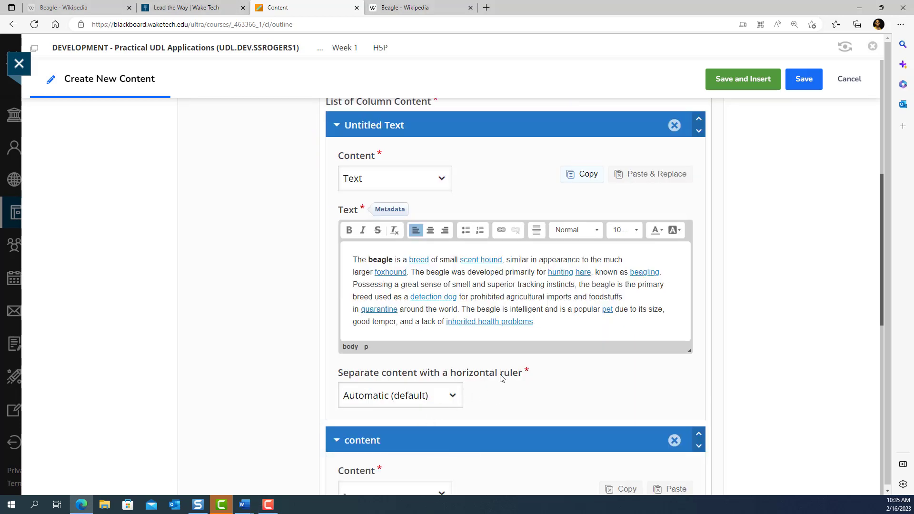
scroll(507, 358, "down", 1)
scroll(507, 357, "down", 1)
left_click(443, 364)
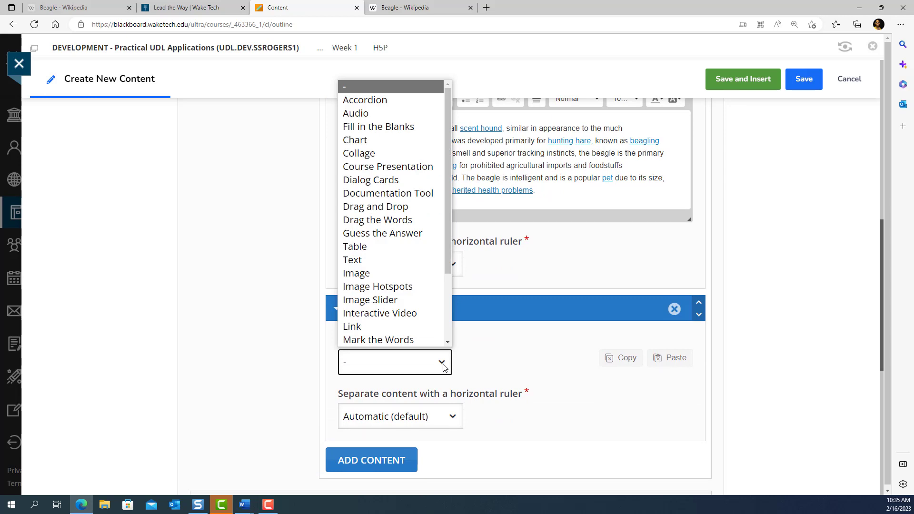
left_click(388, 272)
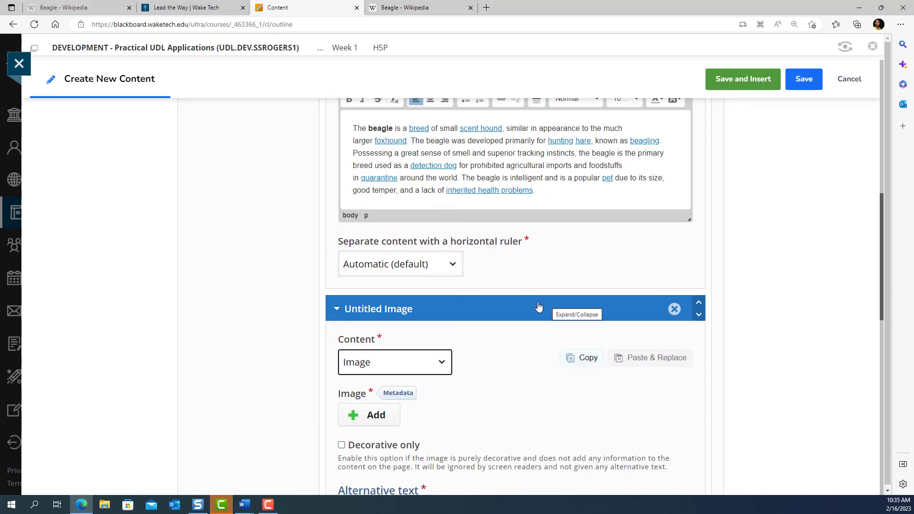
Upload the beagle picture from Downloads with the alternative text "Beagle: Medium sized dog with tricolor with black, light brown, and white markings."
scroll(522, 356, "down", 1)
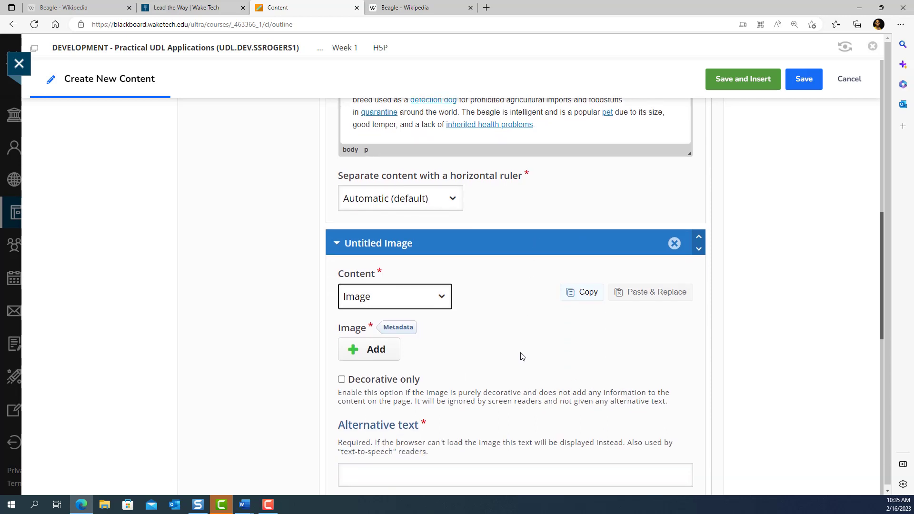
scroll(522, 356, "down", 2)
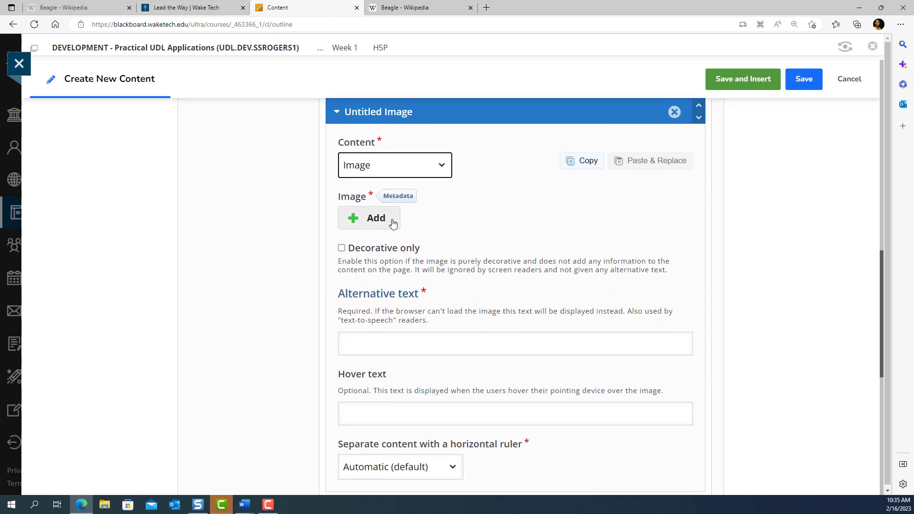
left_click(376, 219)
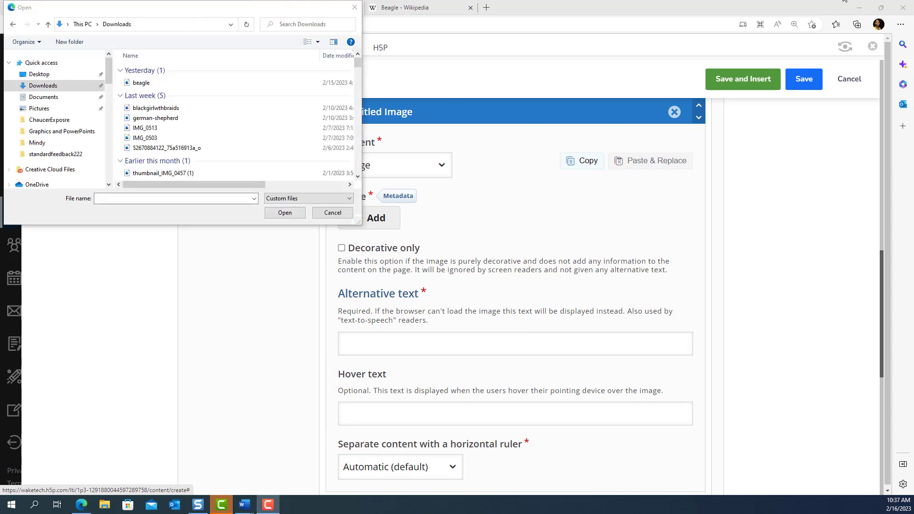
left_click(138, 83)
left_click(284, 216)
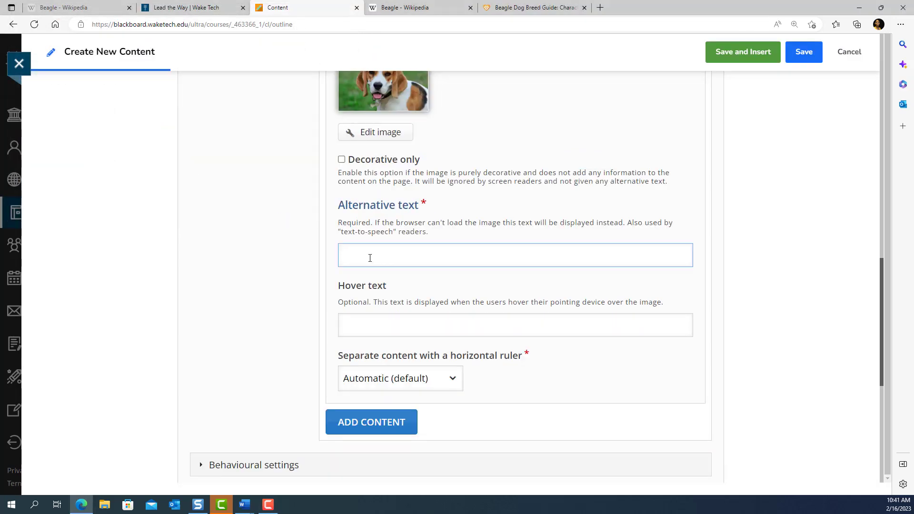
type("Beagle: Medium sized dog with  tricolor with black, light brown, and white markings.")
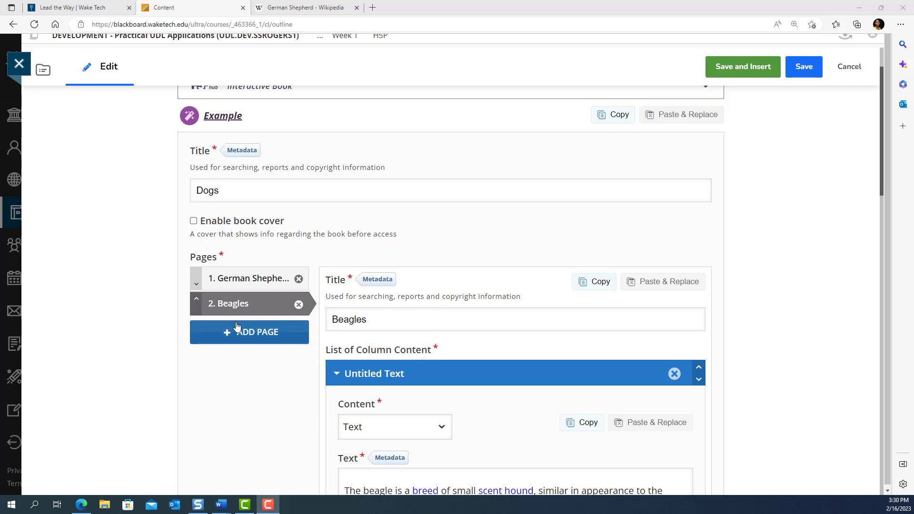
Add a third page to the book and title it "Knowledge Check"
left_click(257, 338)
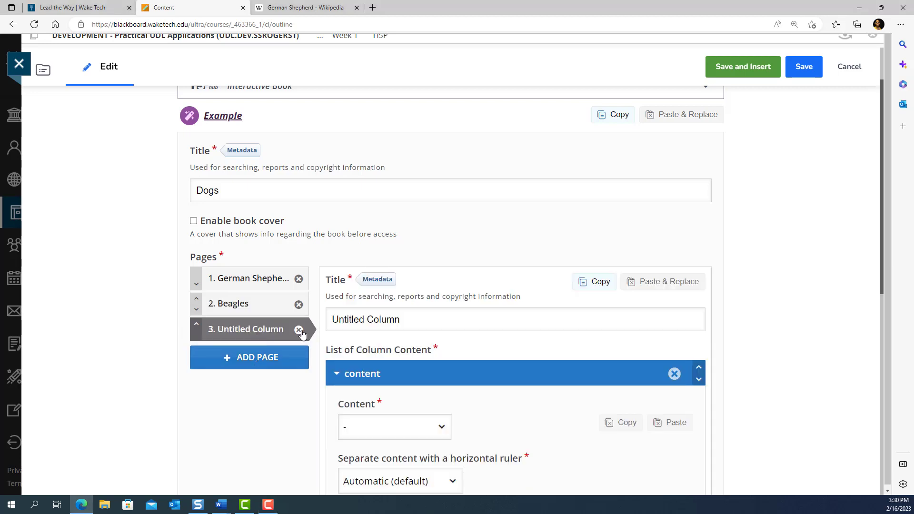
left_click_drag(402, 319, 319, 324)
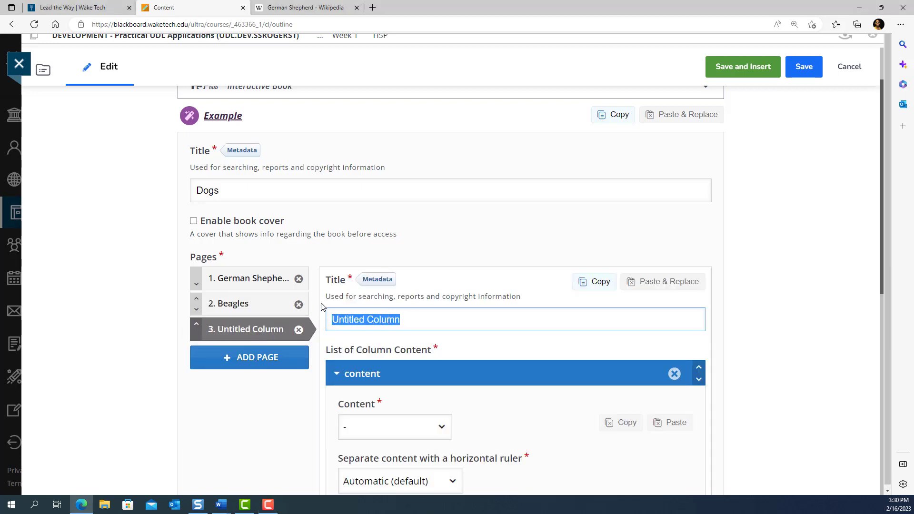
type("Knowledge")
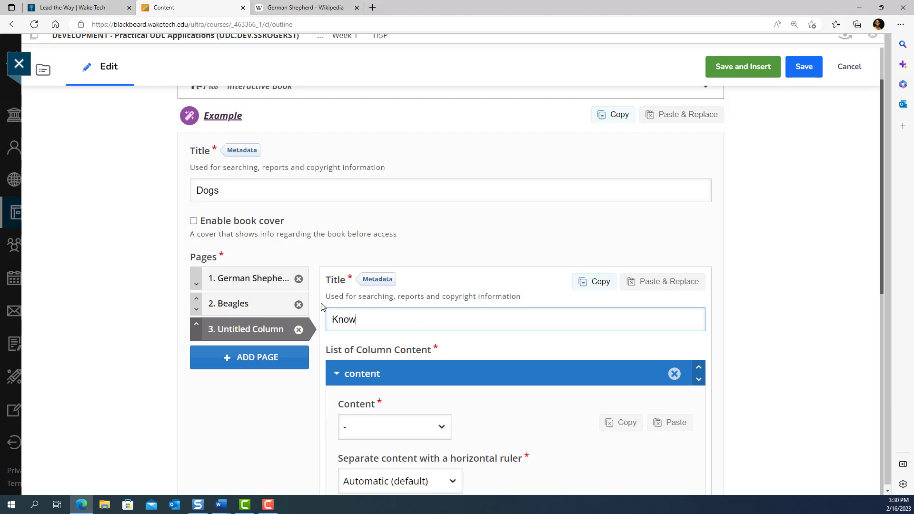
type("Check")
Set the first content element of the Knowledge Check page to the Question Set type
scroll(333, 295, "down", 3)
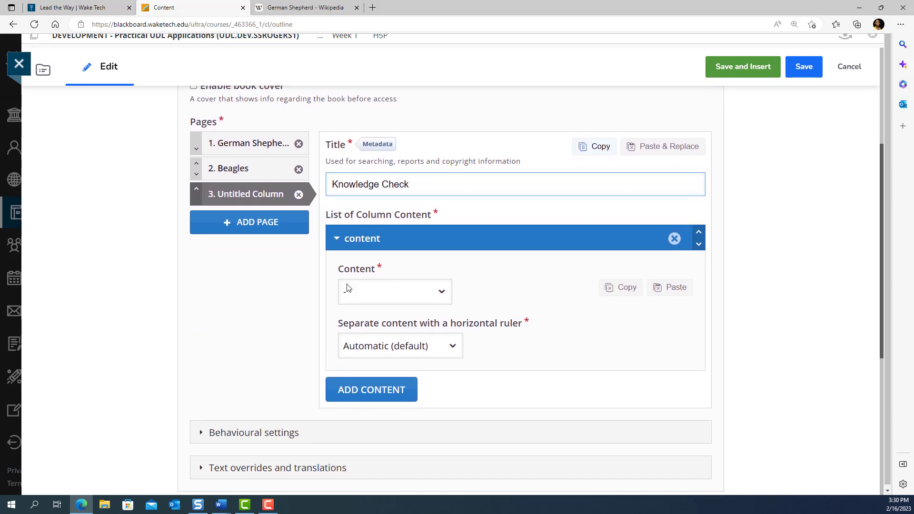
left_click(438, 295)
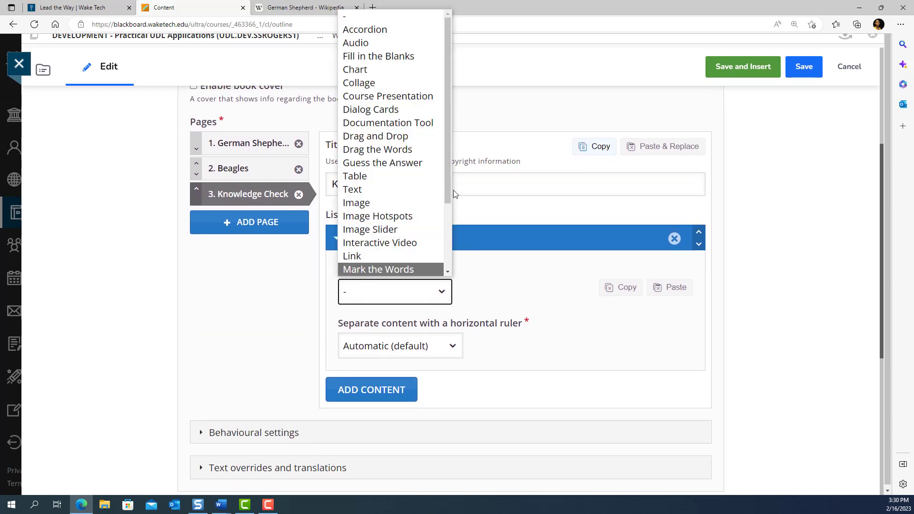
scroll(450, 199, "down", 1)
left_click_drag(450, 199, 451, 224)
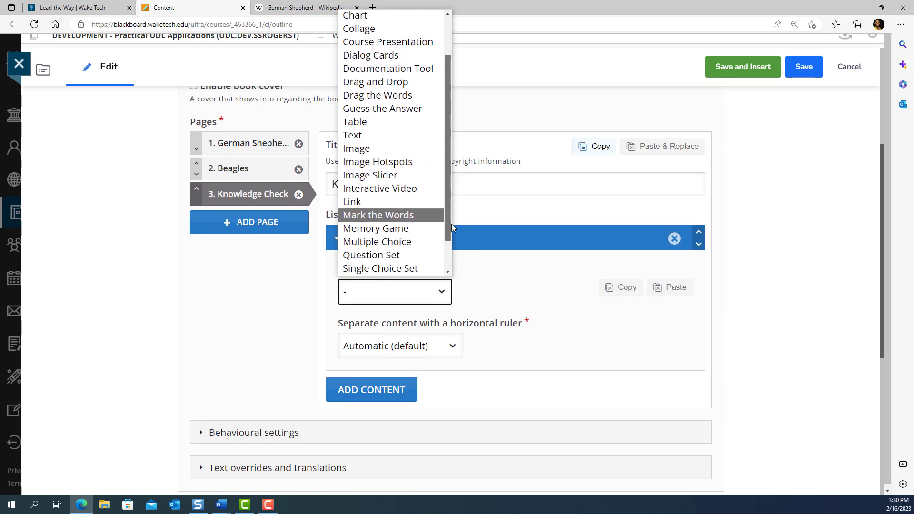
left_click(418, 253)
Title the question set "Dog Quiz"
left_click_drag(483, 299, 291, 302)
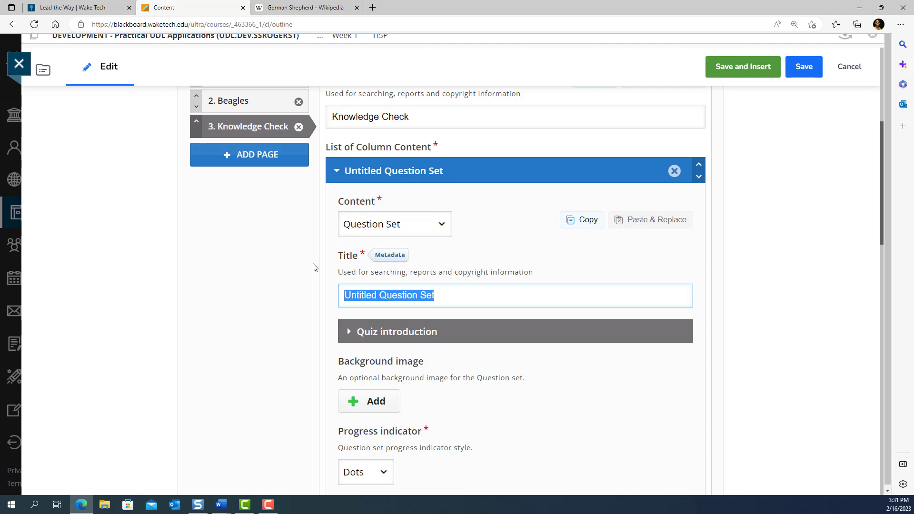
type("Dog Qui")
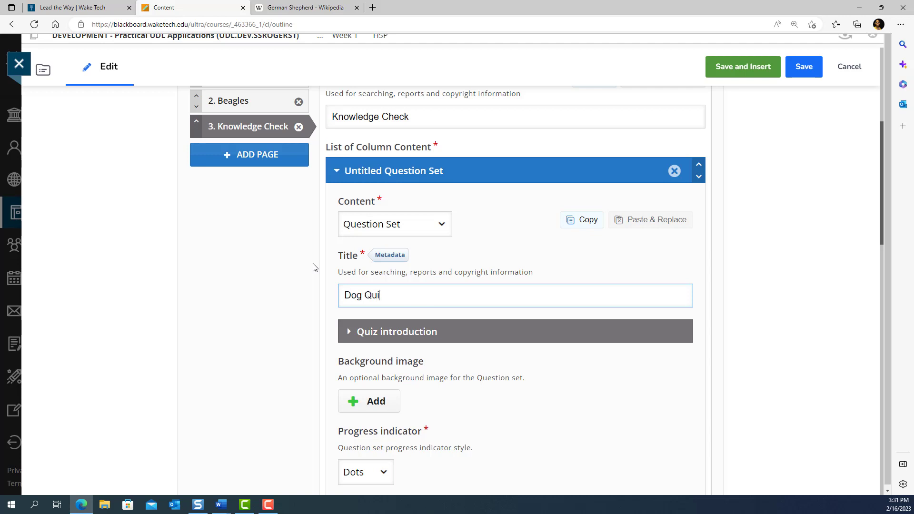
type("z")
scroll(305, 286, "down", 1)
Enable the quiz introduction display and give the introduction the title "Knowledge Check"
left_click(363, 263)
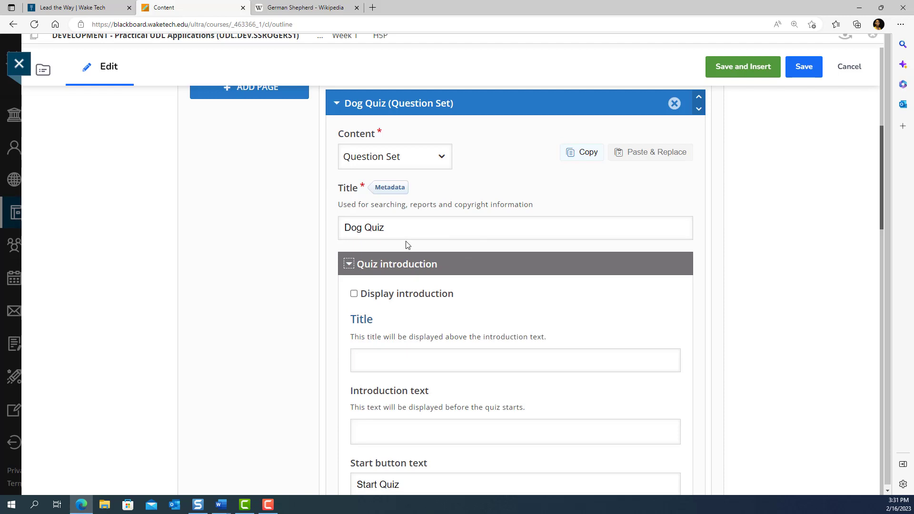
scroll(407, 244, "down", 1)
left_click(353, 227)
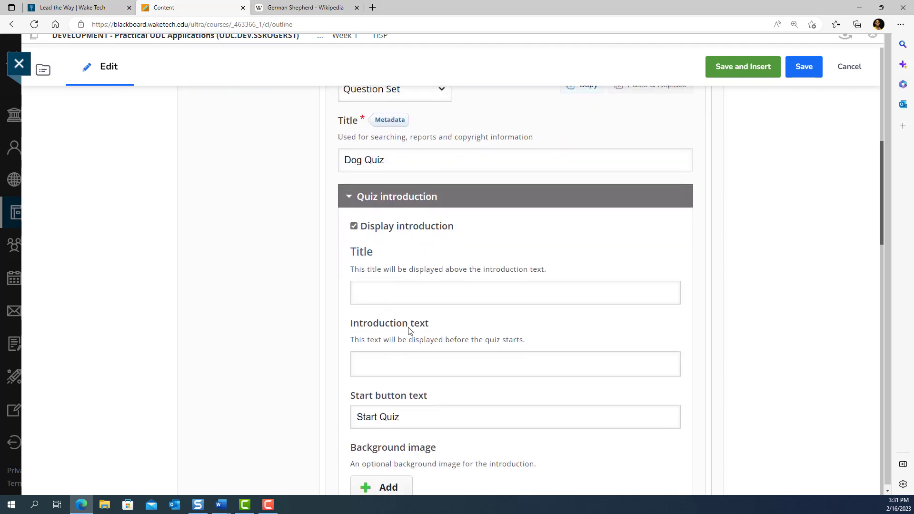
left_click(385, 293)
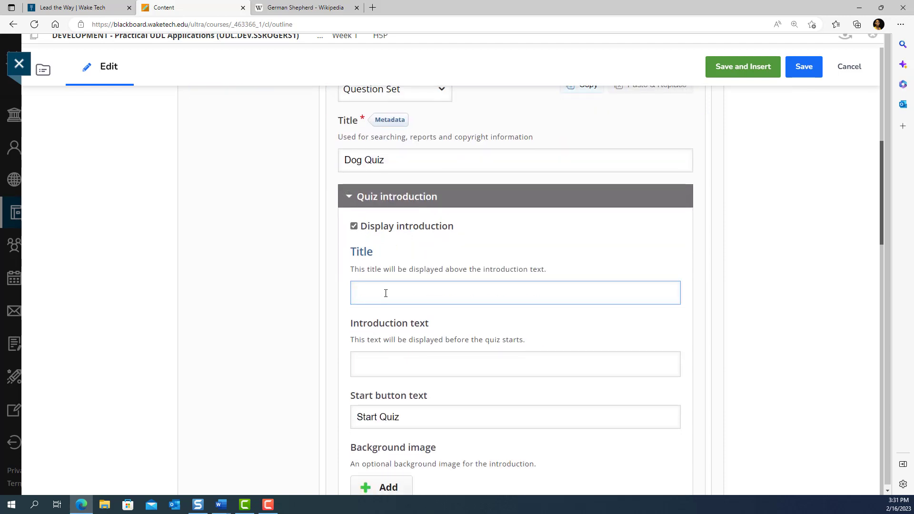
type("Know")
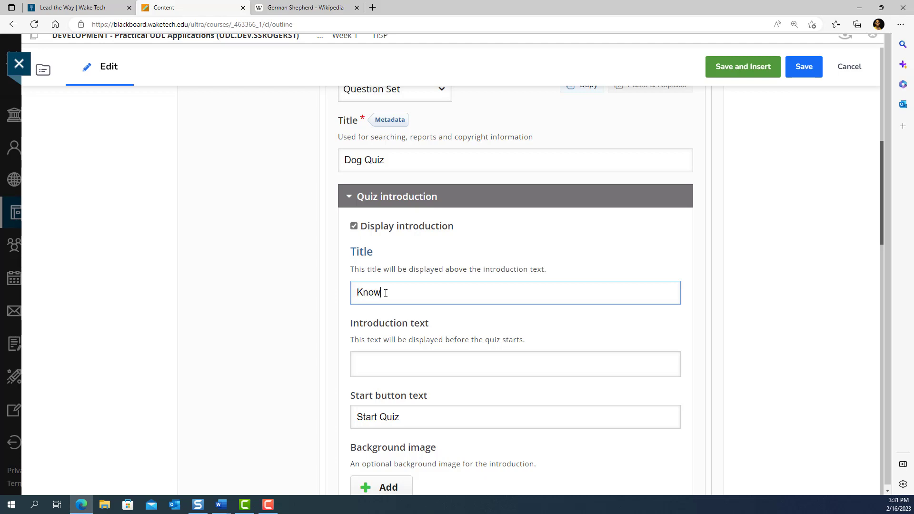
type("ledge Check")
Open the quiz's introduction text for editing
left_click(396, 365)
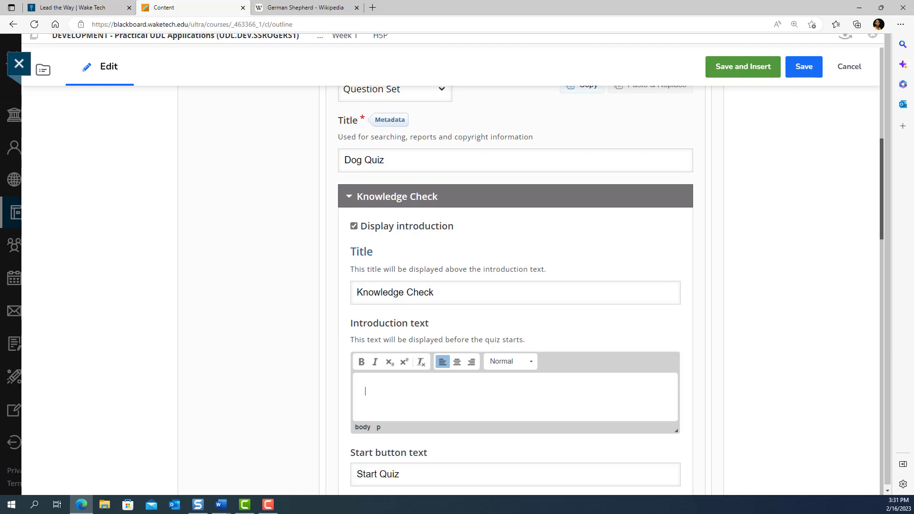
key("alt+Tab")
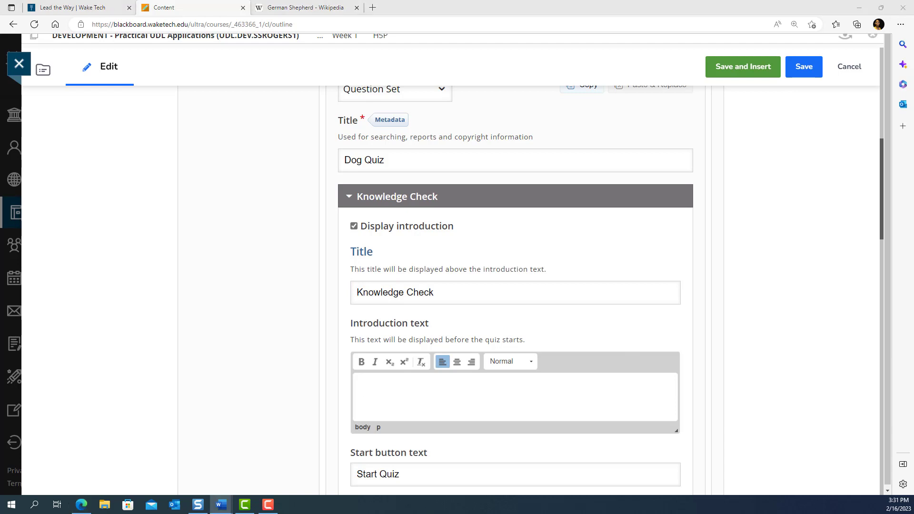
left_click(416, 393)
Set the first quiz question to the True/False Question type and shorten its title to "True/False Question"
scroll(587, 331, "down", 10)
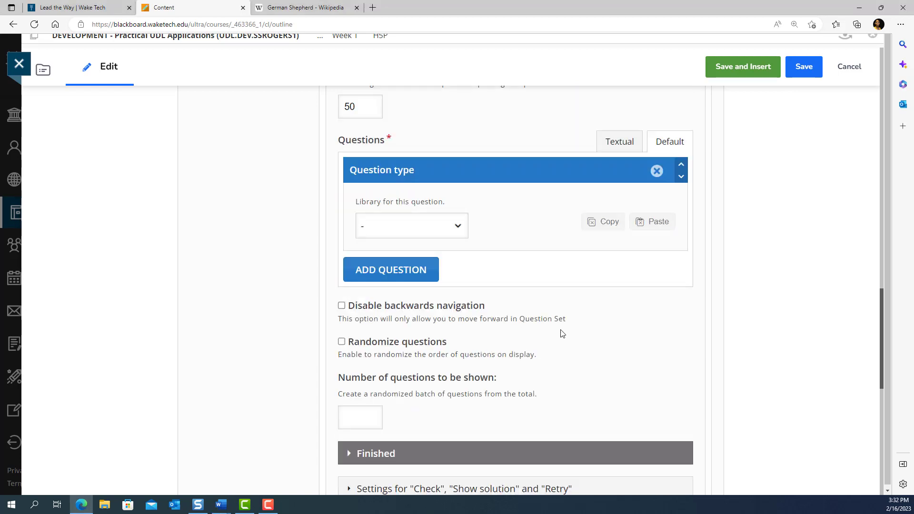
left_click(459, 227)
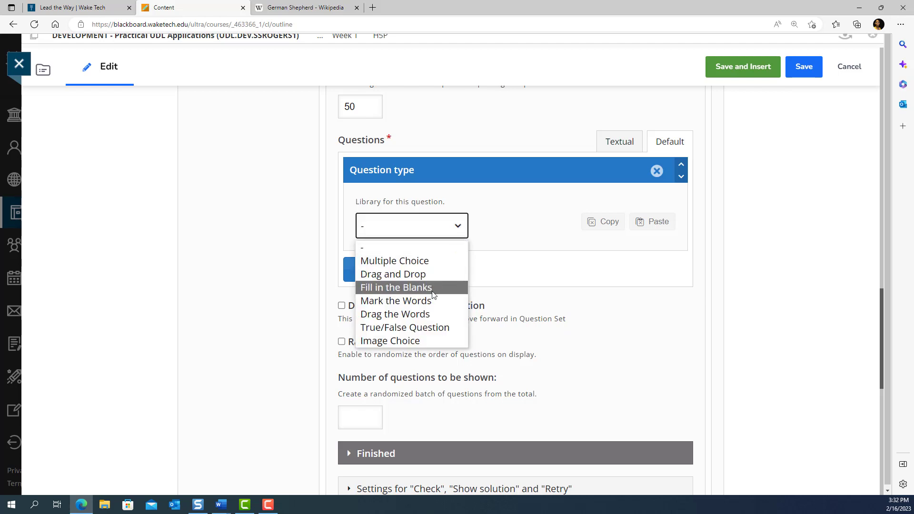
left_click(434, 329)
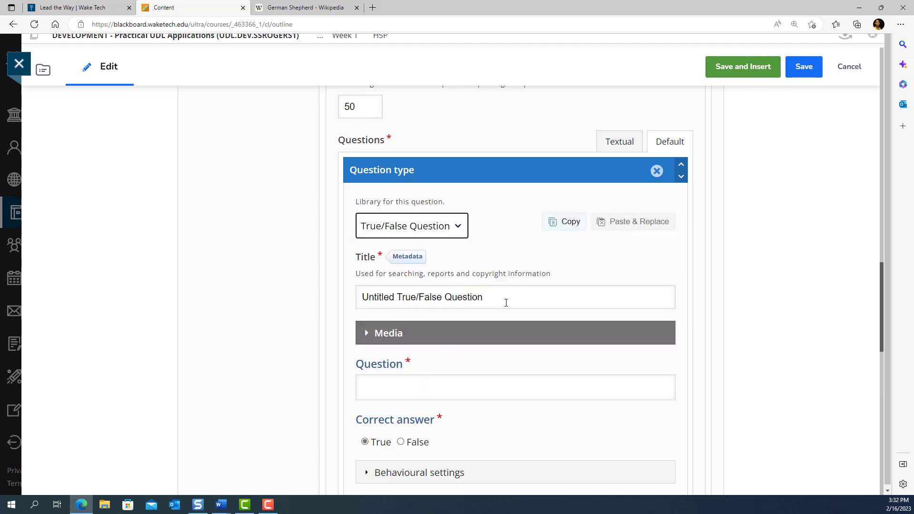
scroll(503, 299, "down", 1)
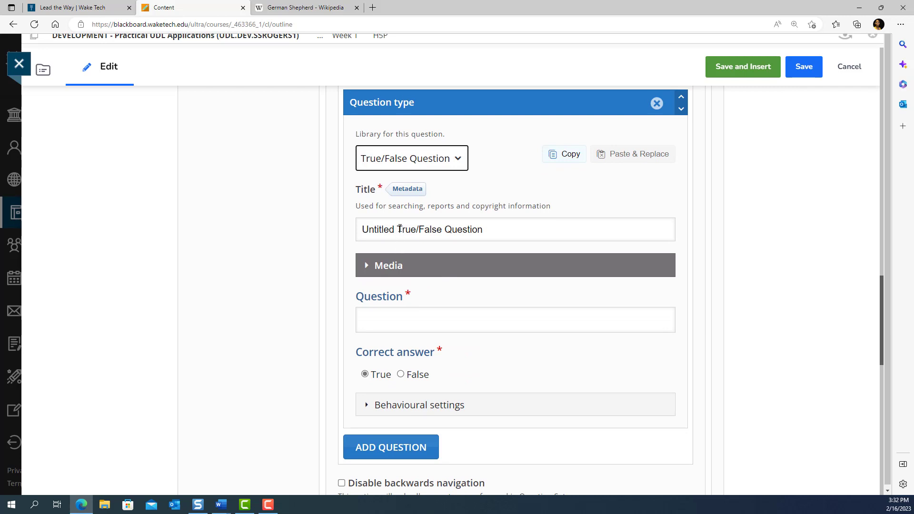
left_click_drag(399, 229, 347, 230)
key("BackSpace")
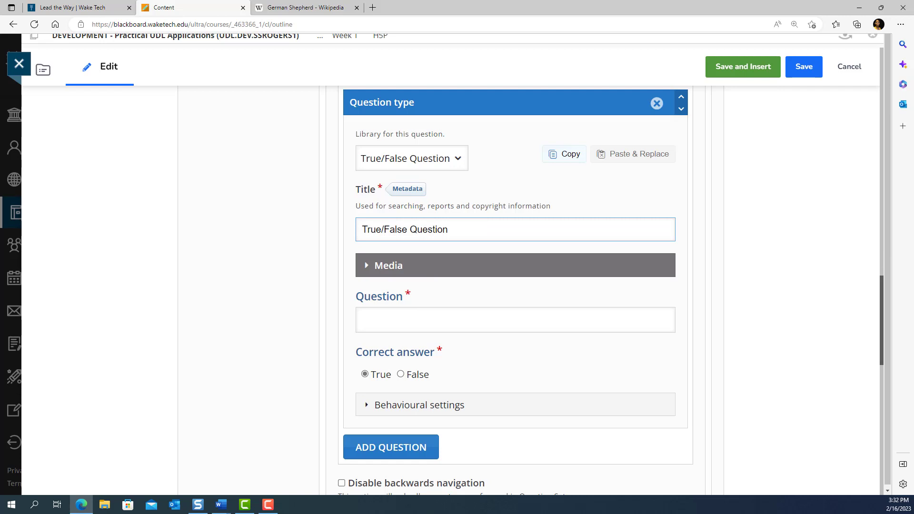
Enter "German Shepherds and Beagles are types of dogs." as the question text of the True/False question
scroll(339, 395, "up", 1)
left_click(383, 339)
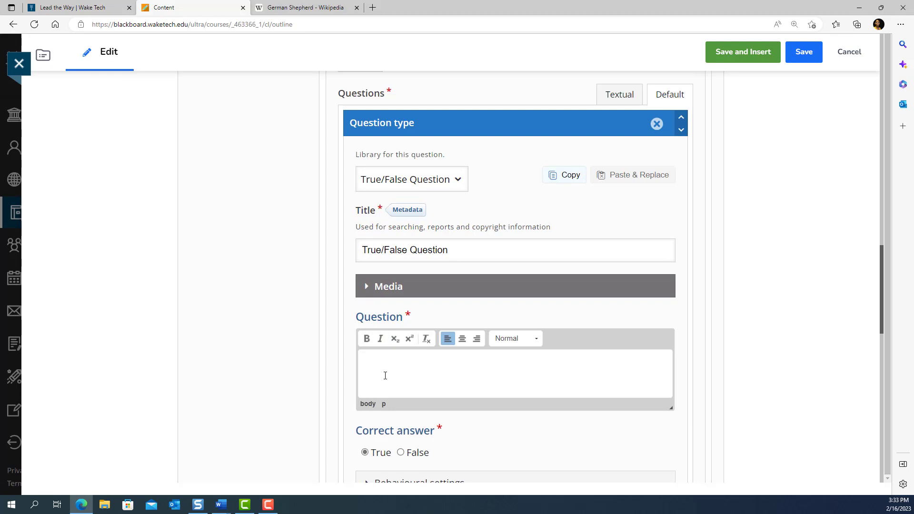
type("German Shepherds and Beagles are types of dogs.")
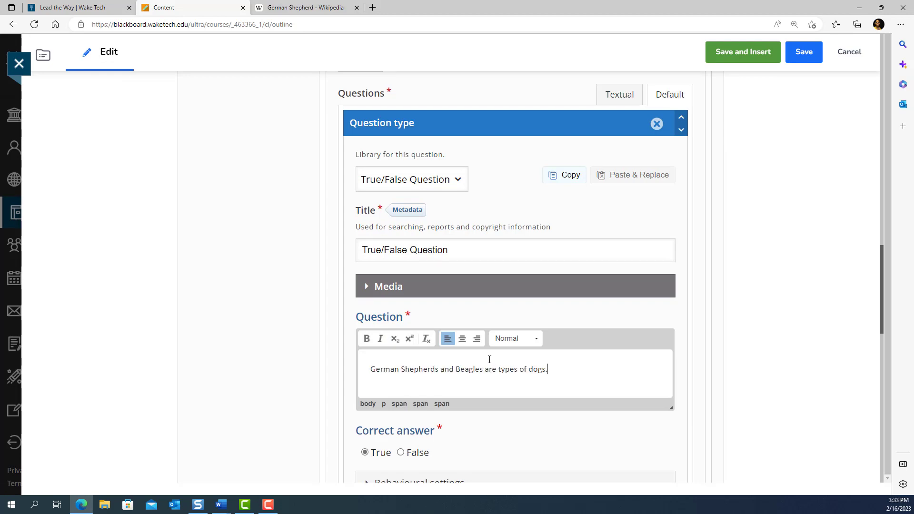
Add a second question to the Dog Quiz below the True/False question
scroll(489, 360, "down", 2)
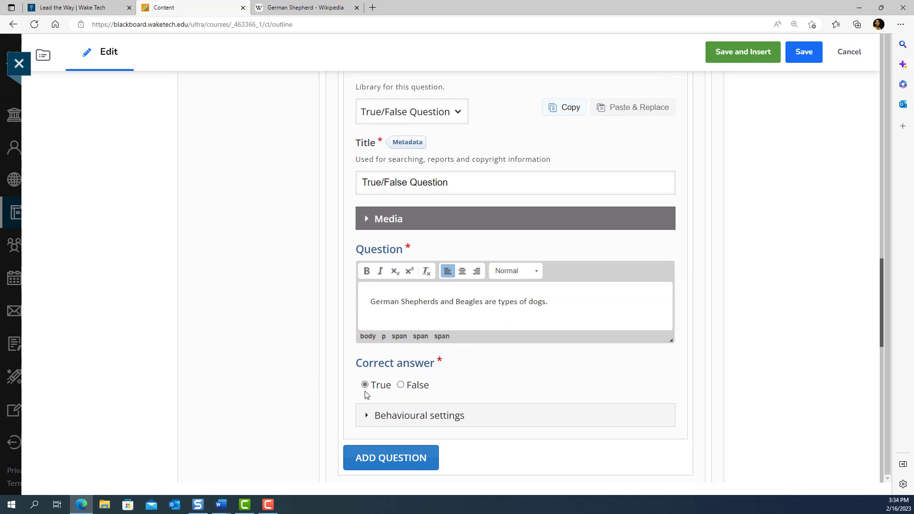
scroll(469, 357, "down", 1)
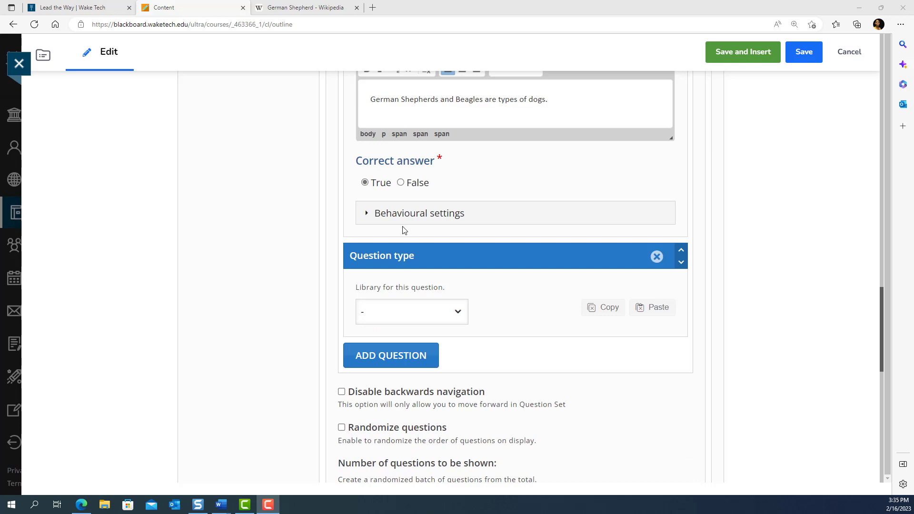
Examine the behavioural settings of the True/False question, such as the retry, solution and feedback options
left_click(368, 214)
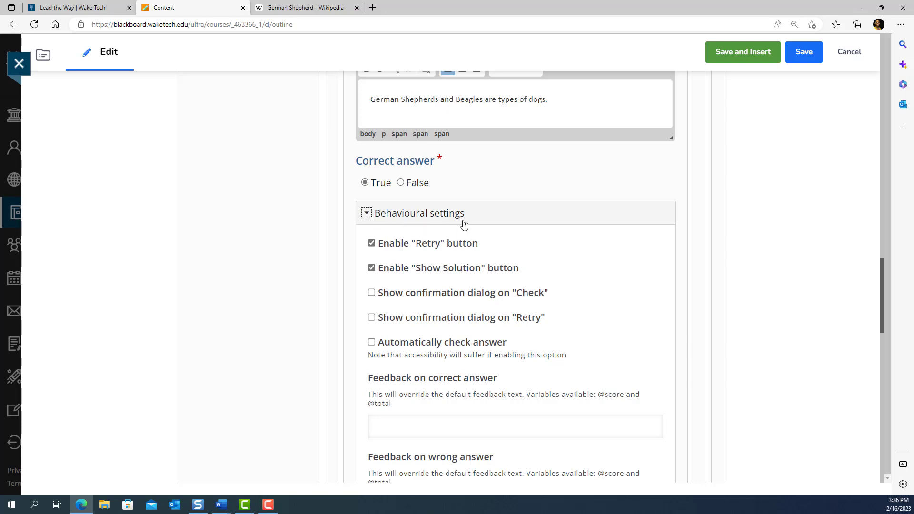
scroll(464, 224, "down", 1)
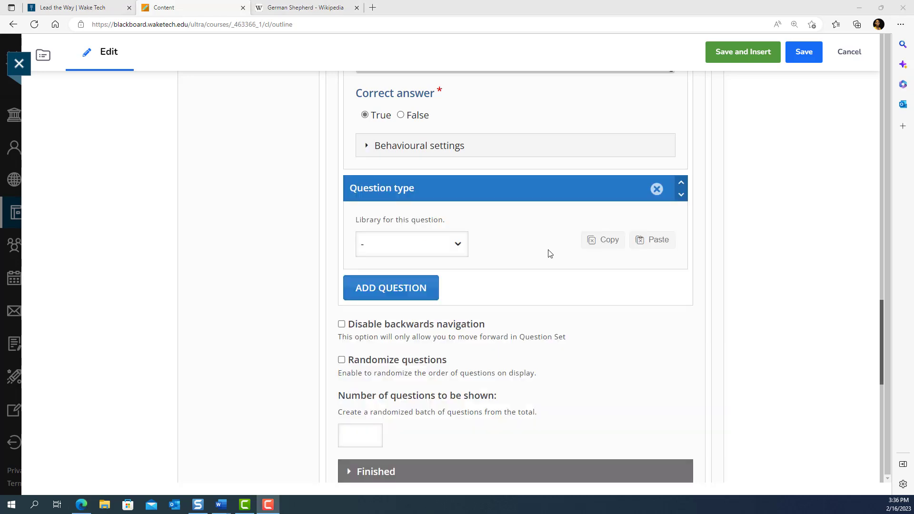
Set the second quiz question to the Multiple Choice type and shorten its title to "Multiple Choice"
left_click(459, 249)
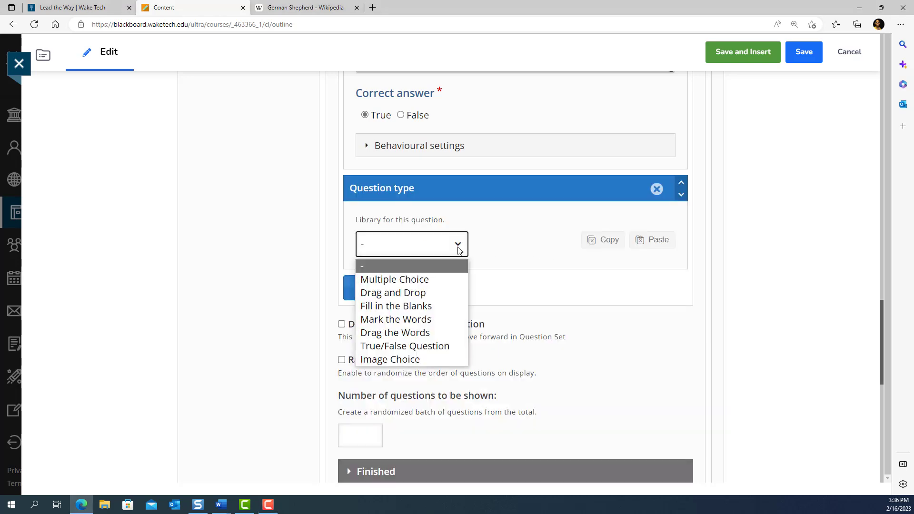
left_click(449, 277)
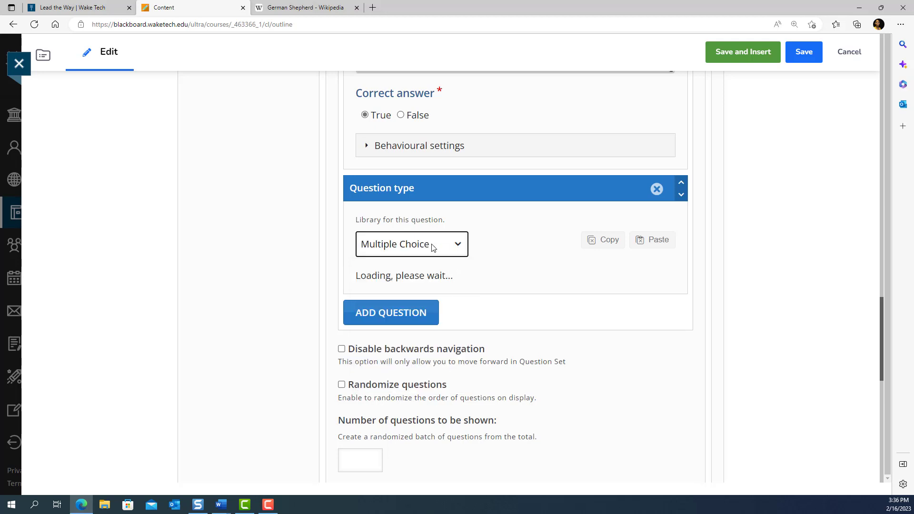
scroll(555, 266, "down", 1)
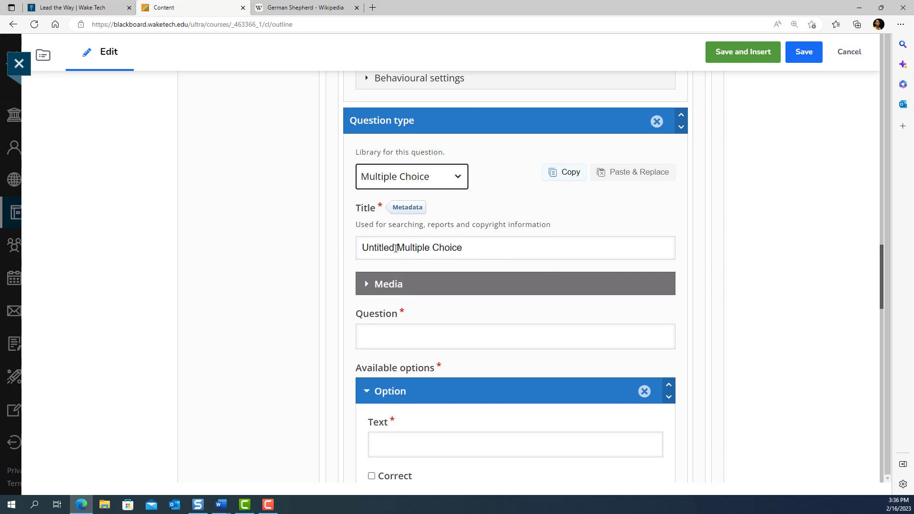
left_click_drag(395, 248, 346, 247)
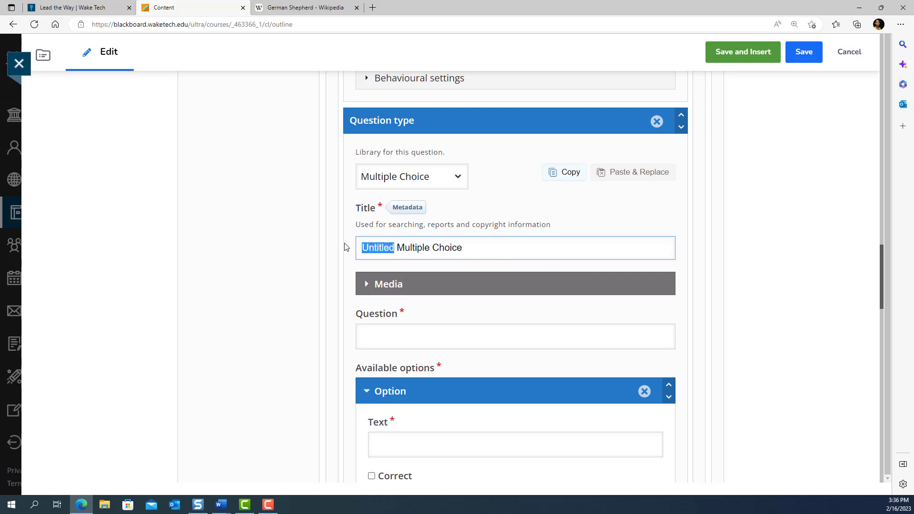
key("Delete")
key("Delete")
Enter "Which of the following breeds is considered to make the best guard dog?" as the Multiple Choice question text
scroll(410, 324, "down", 2)
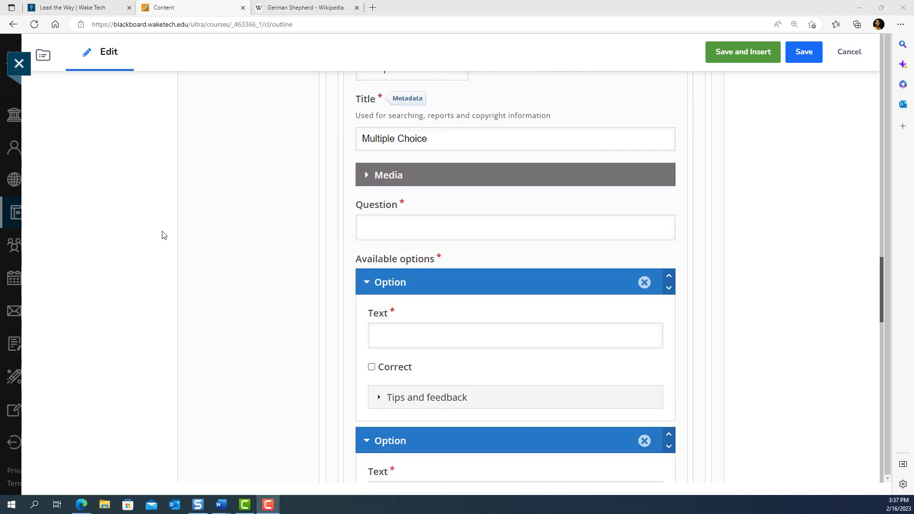
left_click(396, 225)
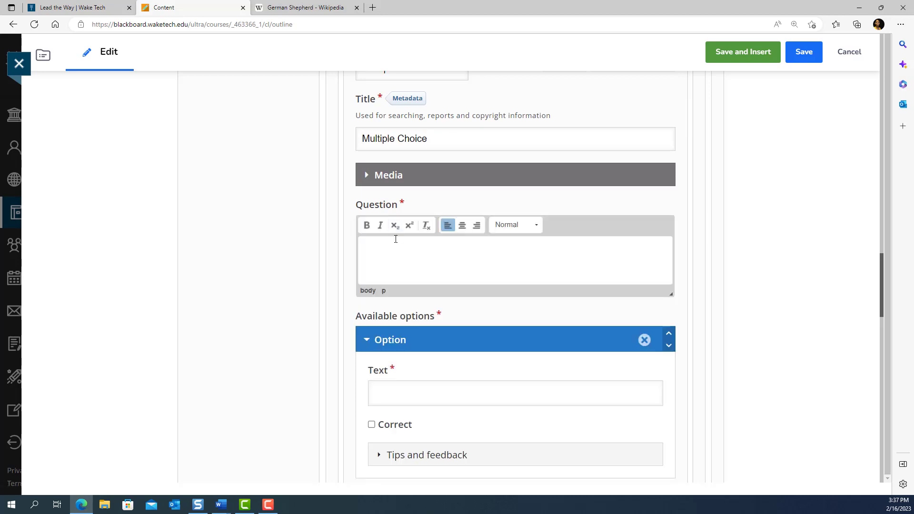
type("Which of the following breeds is considered to make the best guard dog?")
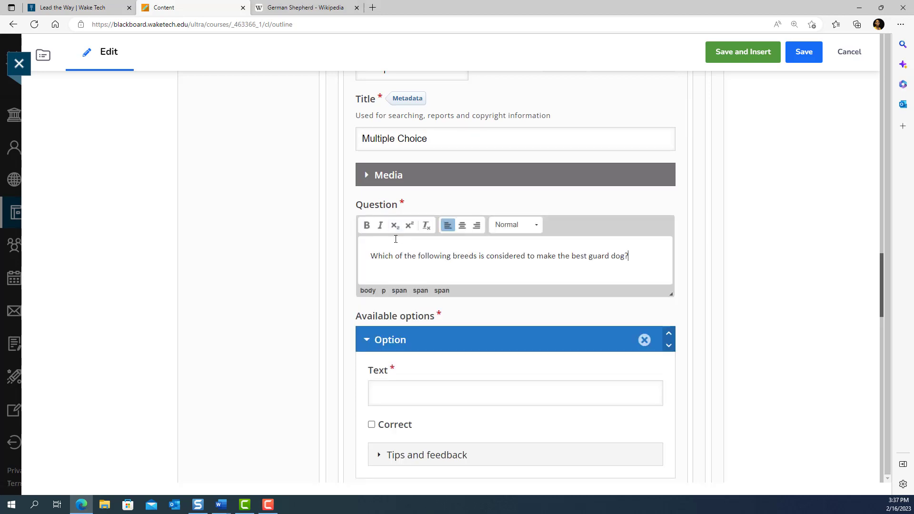
Enter "Poodle" as the first answer option of the Multiple Choice question
scroll(466, 336, "down", 1)
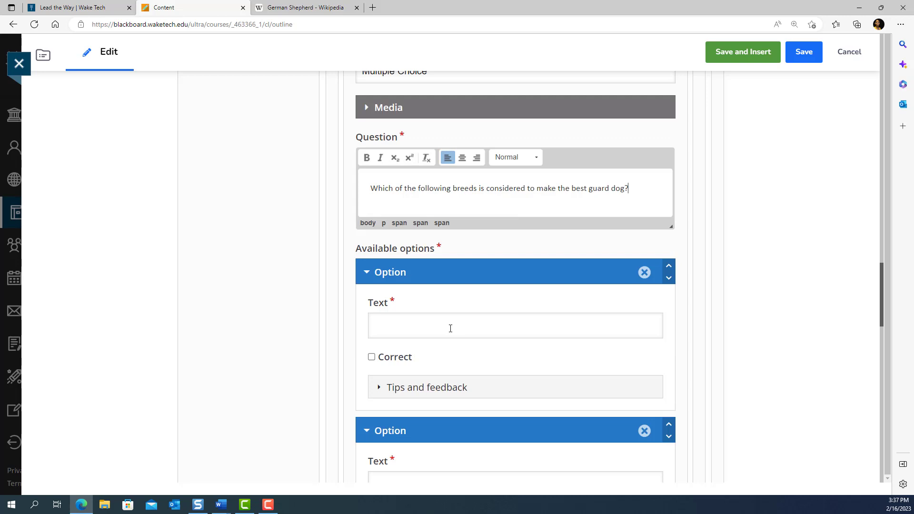
left_click(450, 329)
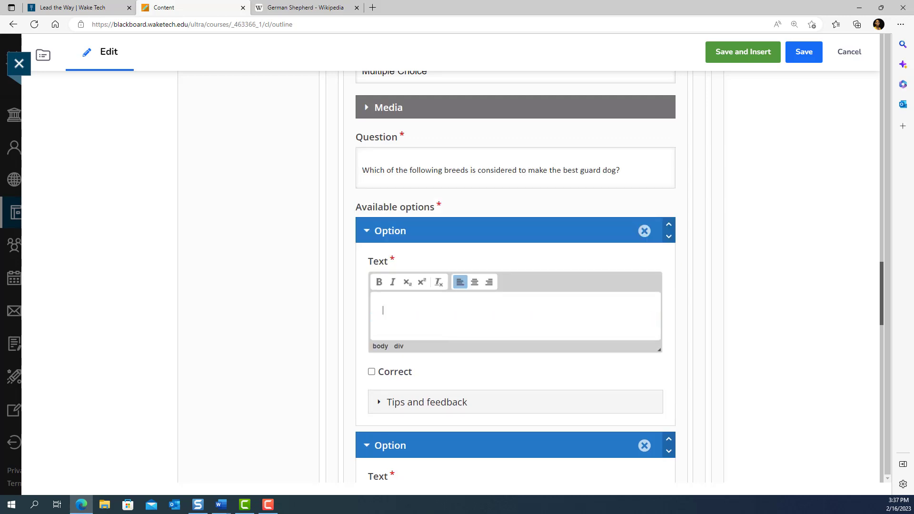
key("alt+Tab")
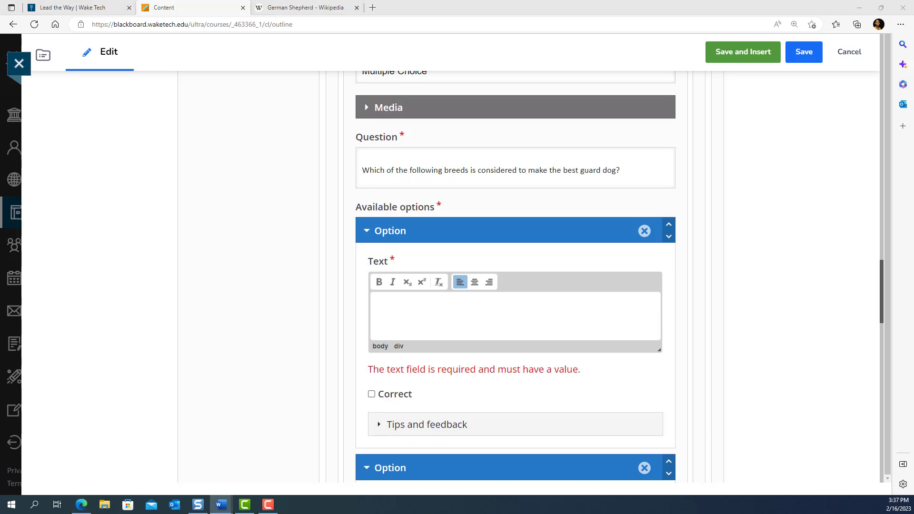
left_click(434, 317)
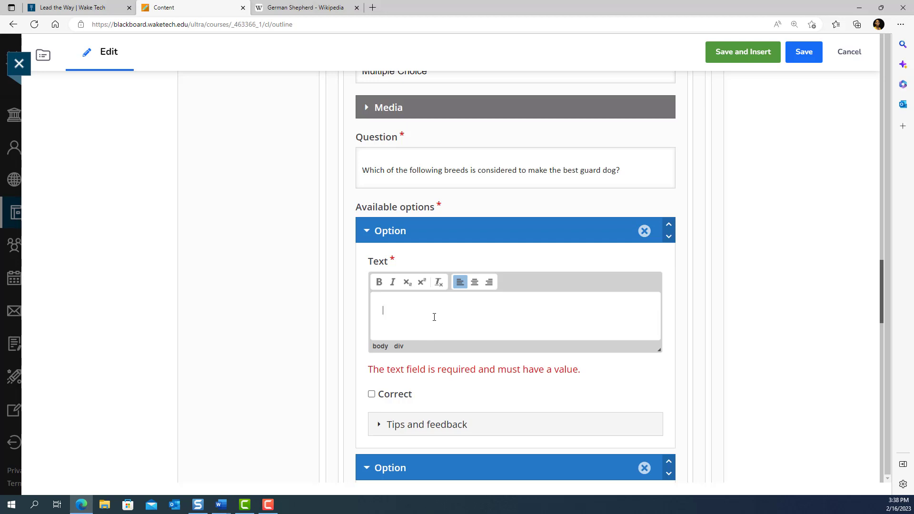
type("Poodle")
Enter "Maltese" as the second answer option of the Multiple Choice question
scroll(555, 362, "down", 1)
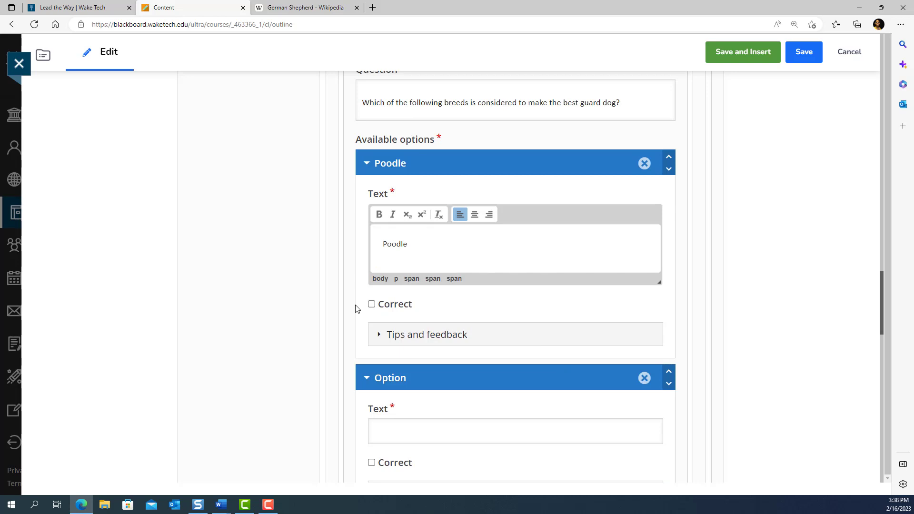
key("alt+Tab")
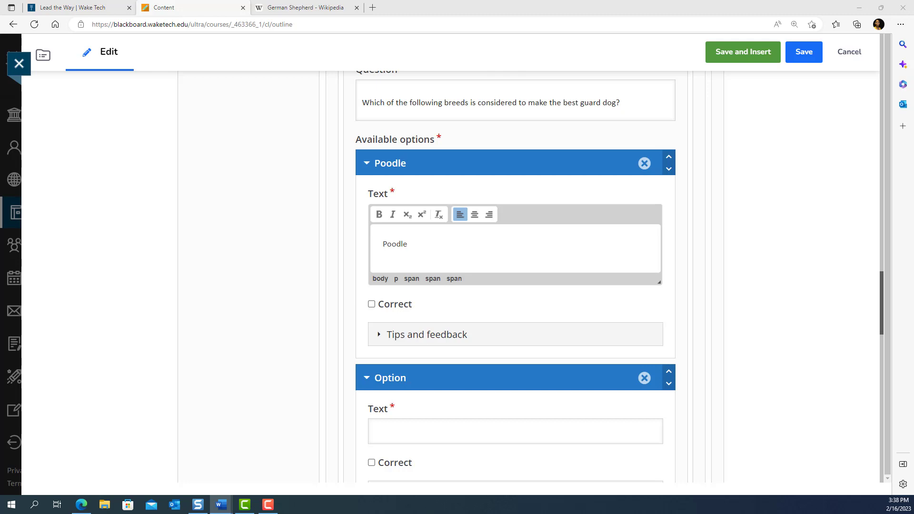
scroll(770, 361, "down", 3)
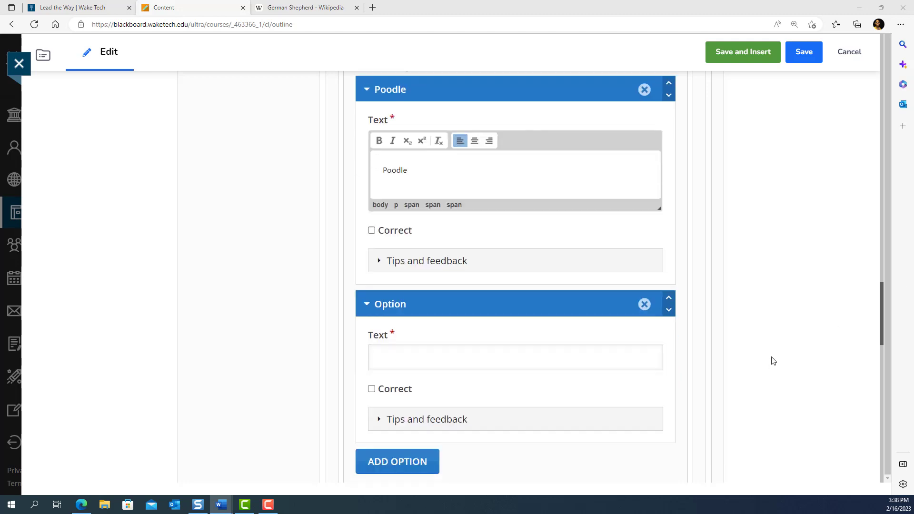
left_click(439, 302)
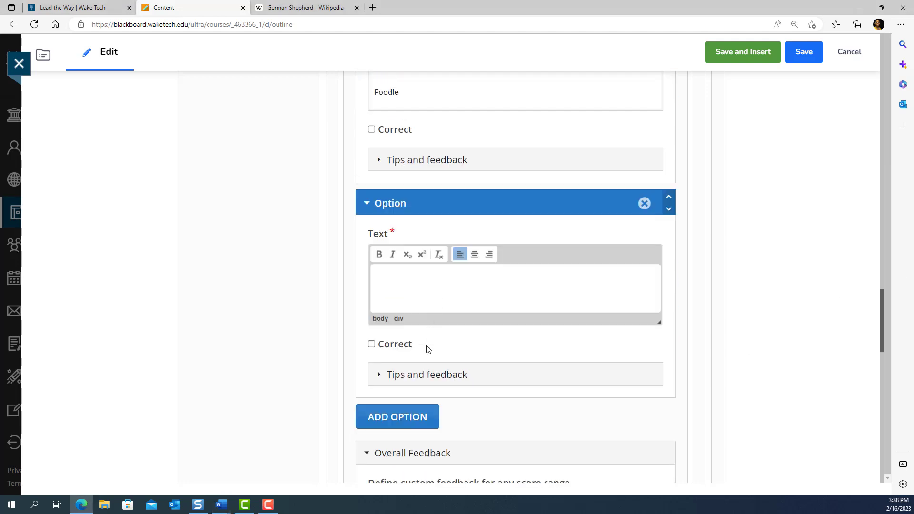
type("Maltese")
Add a third answer option, "German Shepherd", to the Multiple Choice question and mark it as correct
scroll(556, 307, "down", 2)
scroll(557, 308, "down", 2)
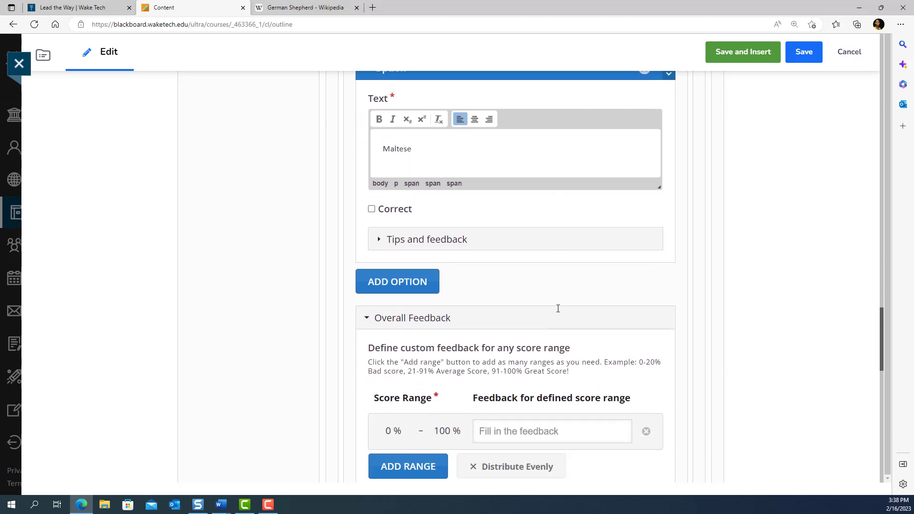
left_click(425, 290)
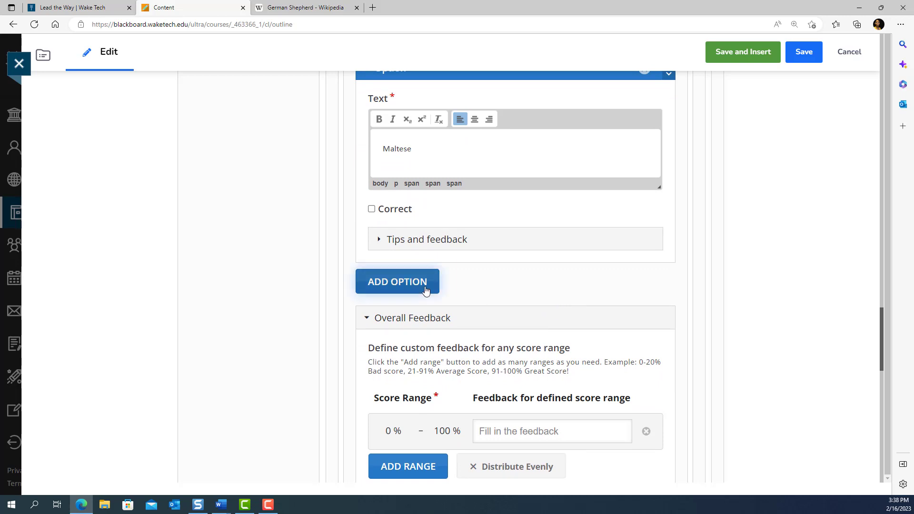
left_click(444, 342)
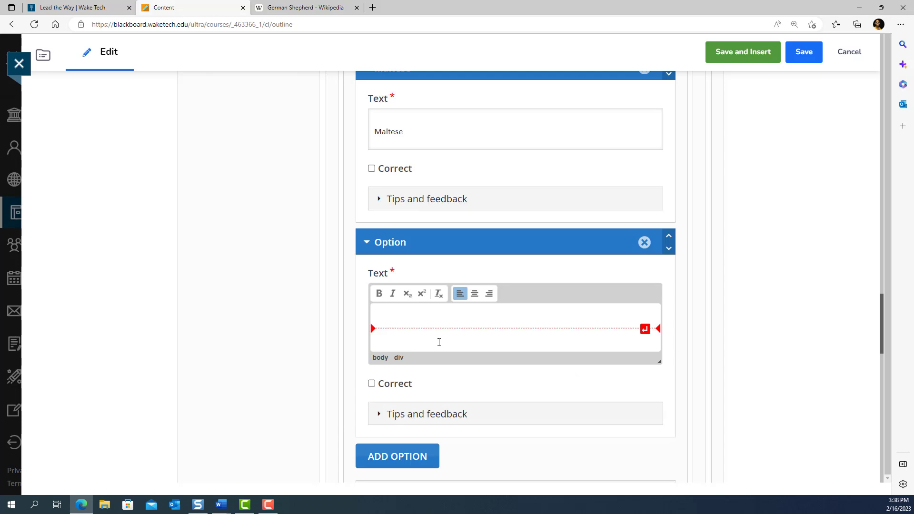
key("alt+Tab")
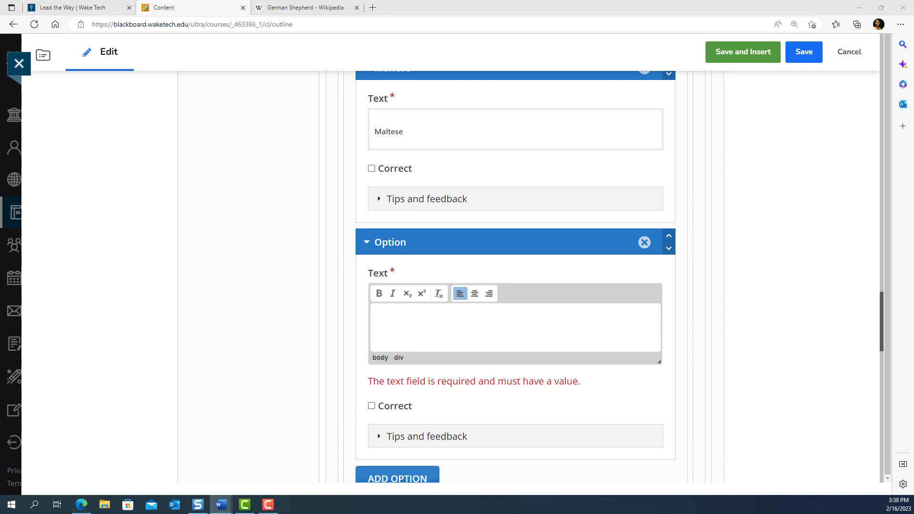
left_click(402, 322)
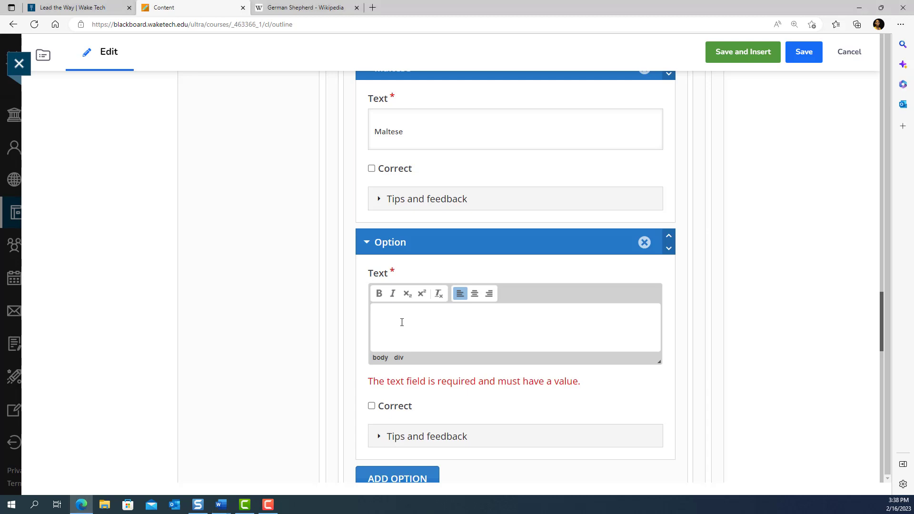
type("German Shepherd")
scroll(489, 371, "down", 1)
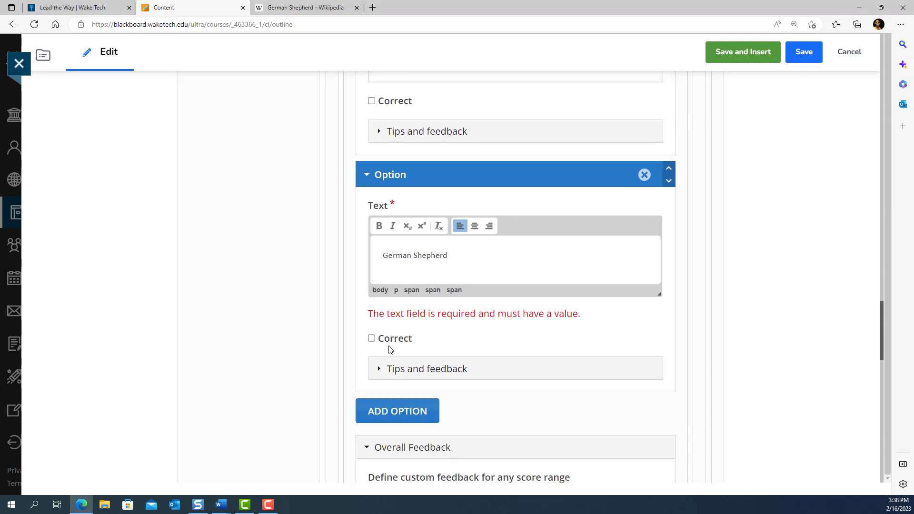
left_click(371, 338)
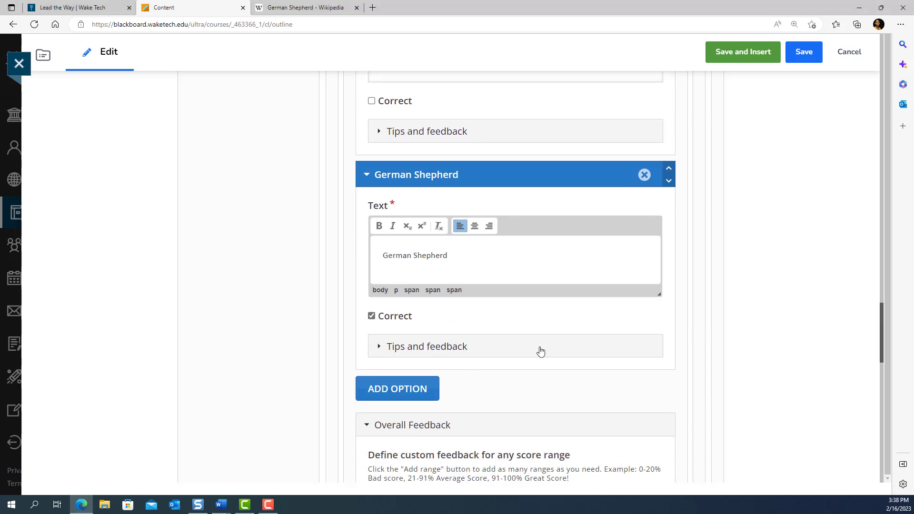
Add a fourth answer option, "Beagle", to the Multiple Choice question below German Shepherd
scroll(540, 350, "down", 1)
left_click(372, 323)
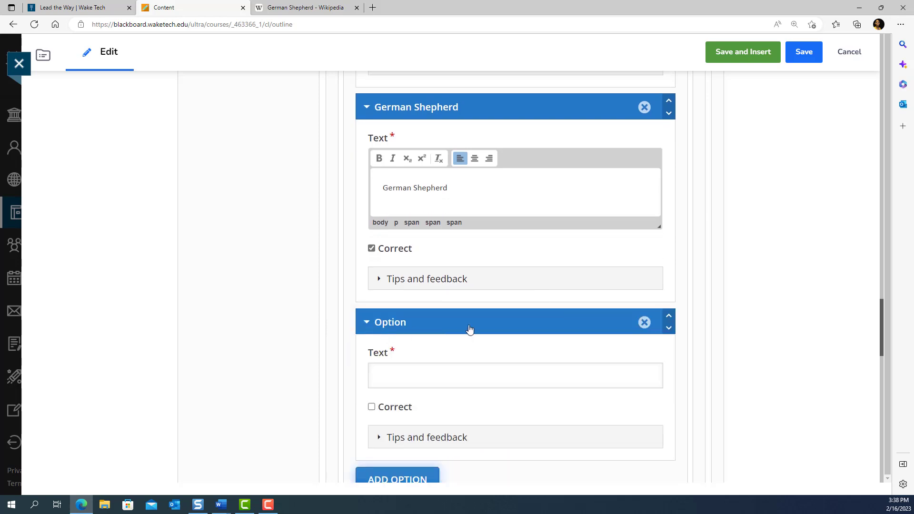
key("alt+Tab")
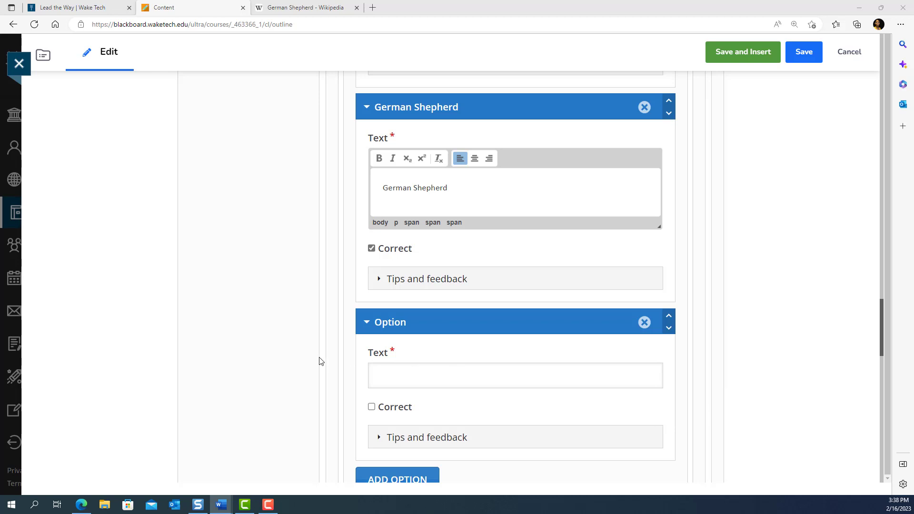
left_click(422, 377)
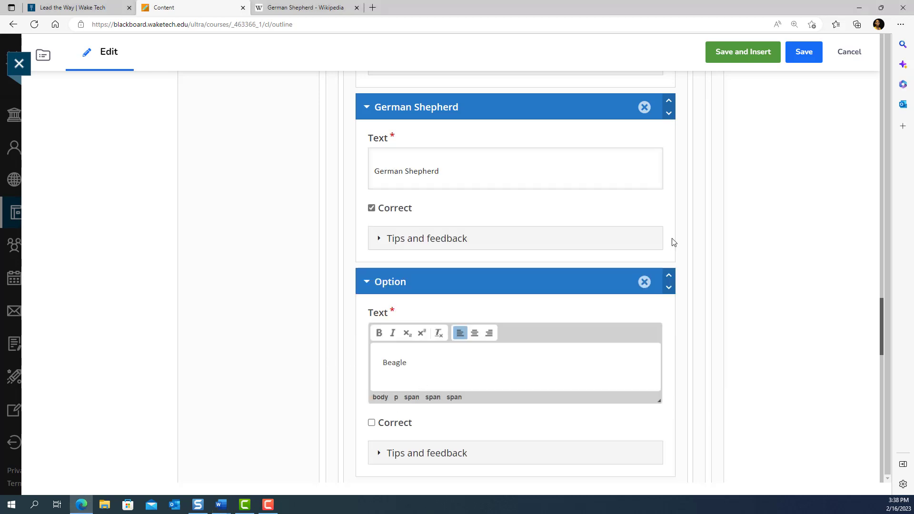
Save the interactive book, insert it into the Week 1 content area, and open the Dogs item
scroll(690, 228, "down", 3)
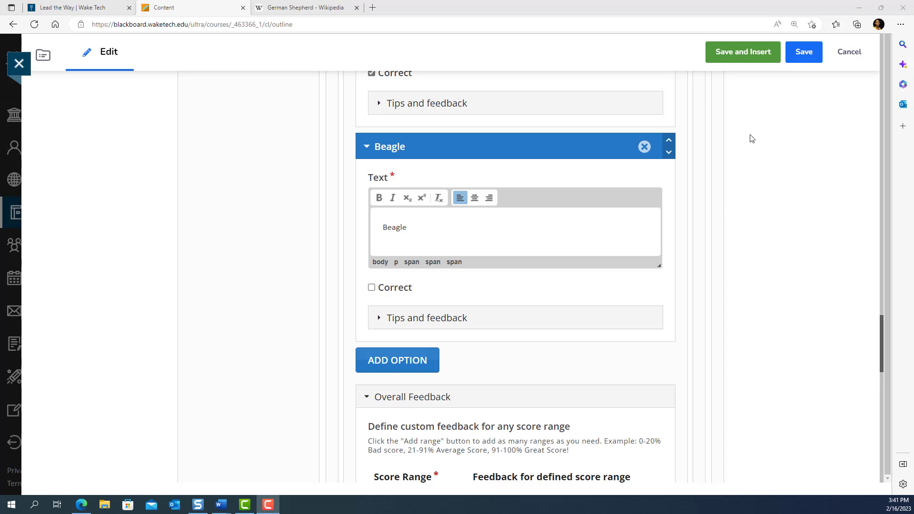
left_click(743, 58)
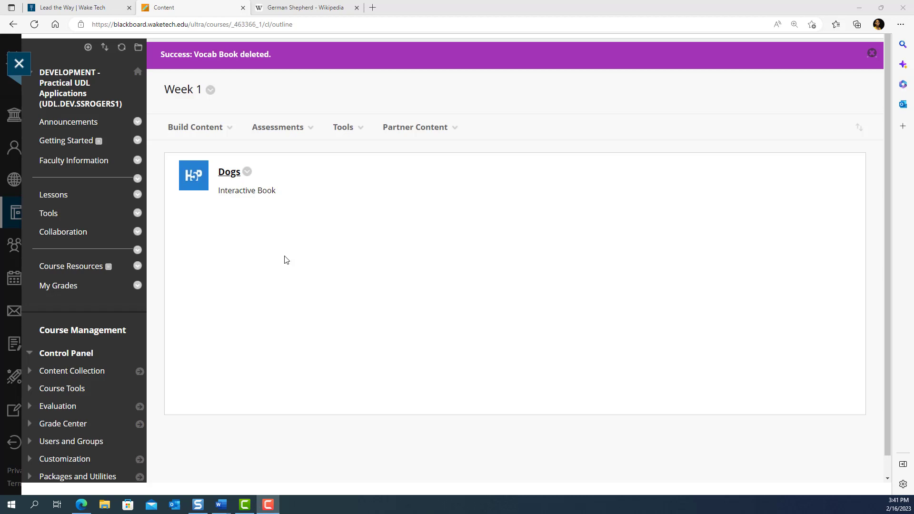
left_click(230, 173)
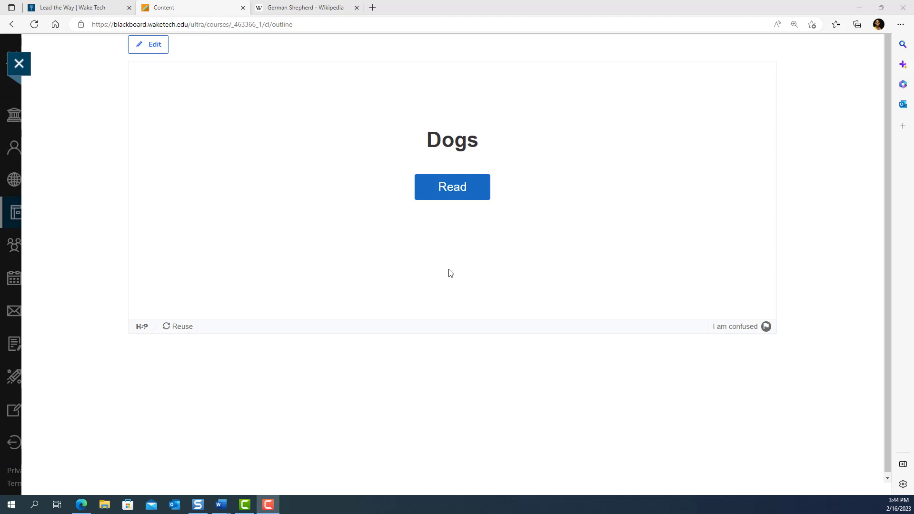
Read through the book's German Shepherd and Beagles pages and continue to the Knowledge Check page
left_click(471, 186)
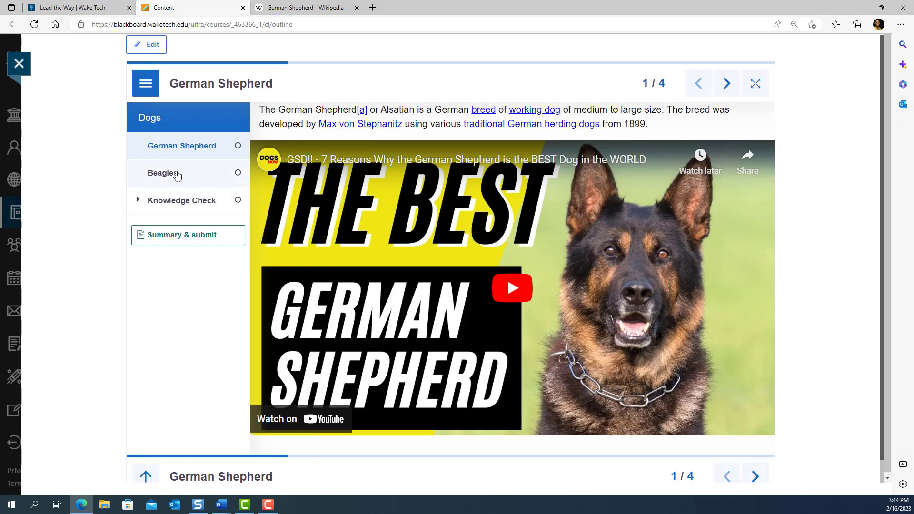
left_click(205, 175)
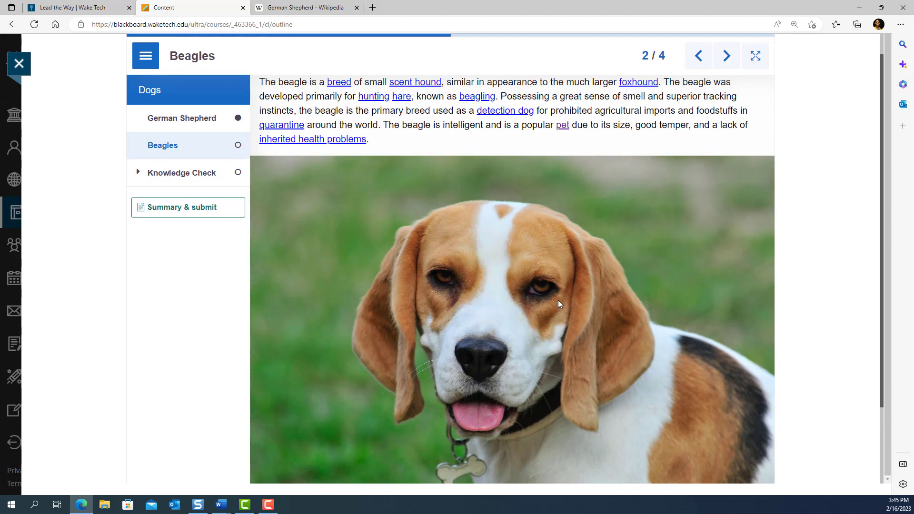
scroll(557, 300, "down", 2)
left_click(756, 448)
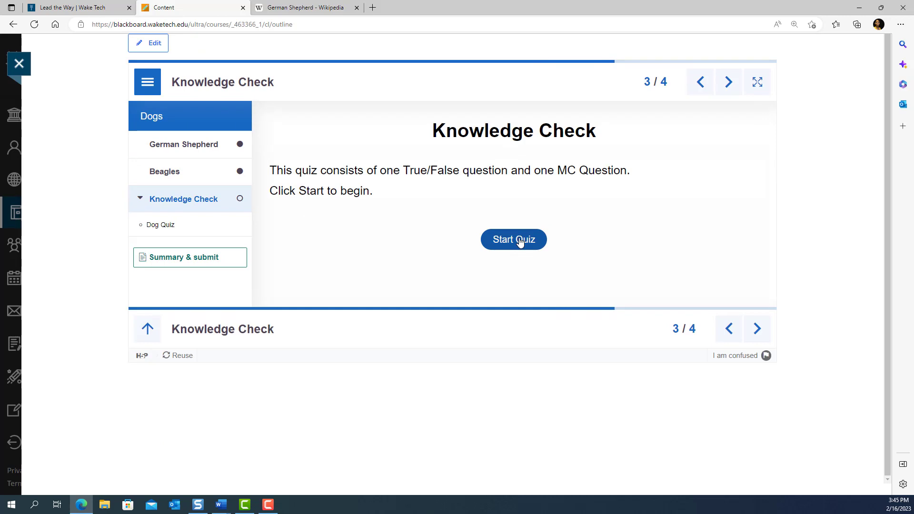
Start the Dog Quiz, answer True to the first question and check the answer
left_click(520, 241)
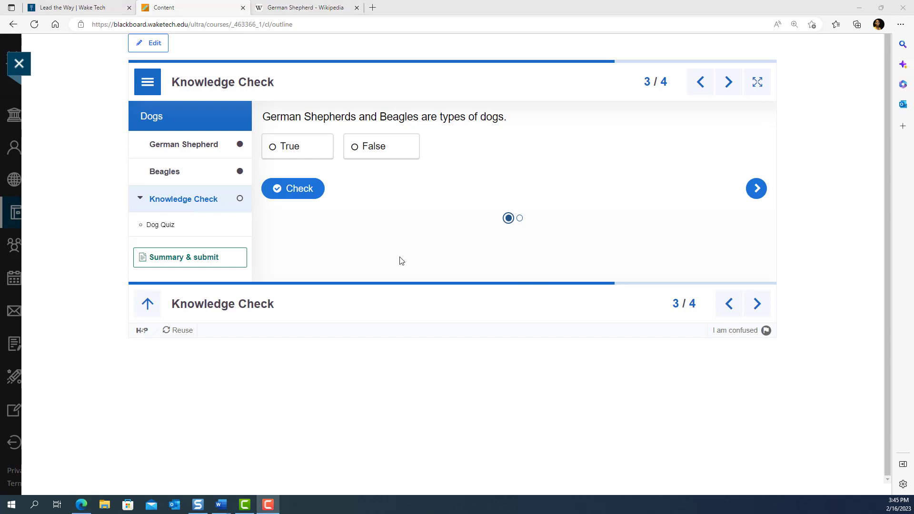
left_click(310, 150)
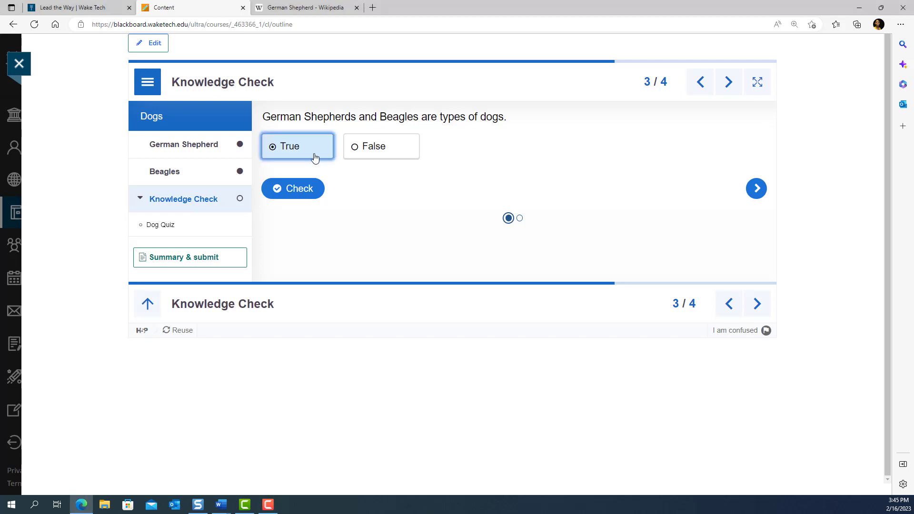
left_click(322, 184)
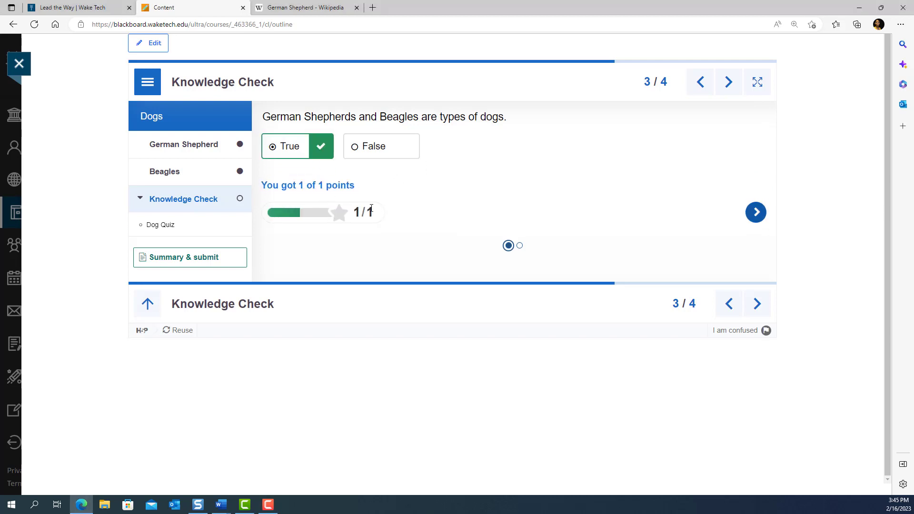
Answer the guard dog question with German Shepherd, check the answer and submit the quiz
left_click(757, 212)
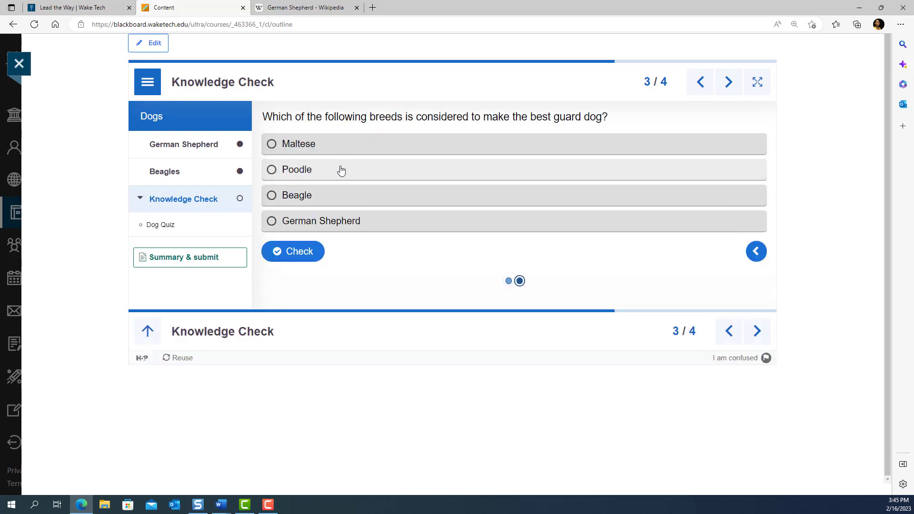
left_click(272, 221)
left_click(295, 253)
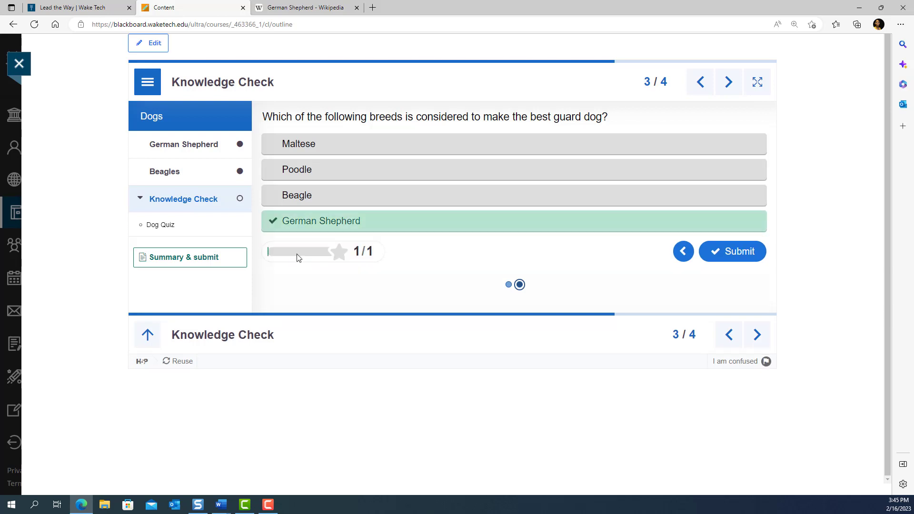
left_click(730, 253)
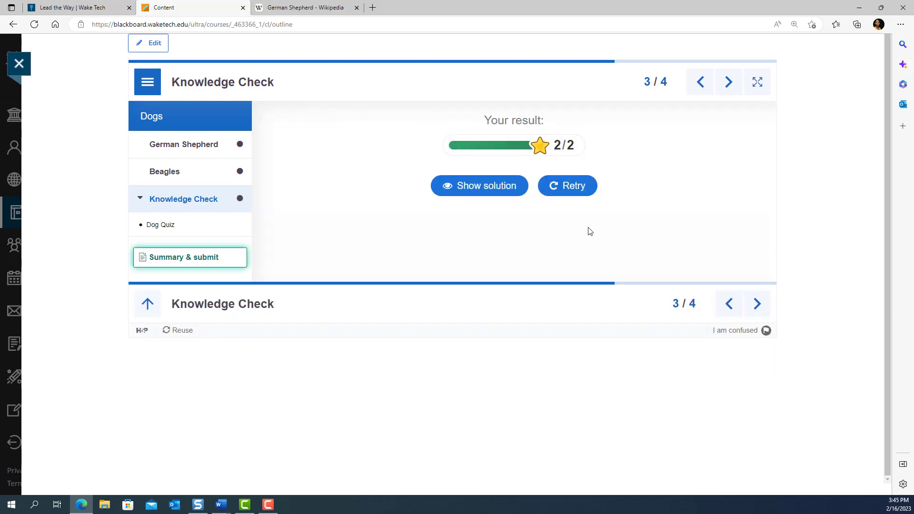